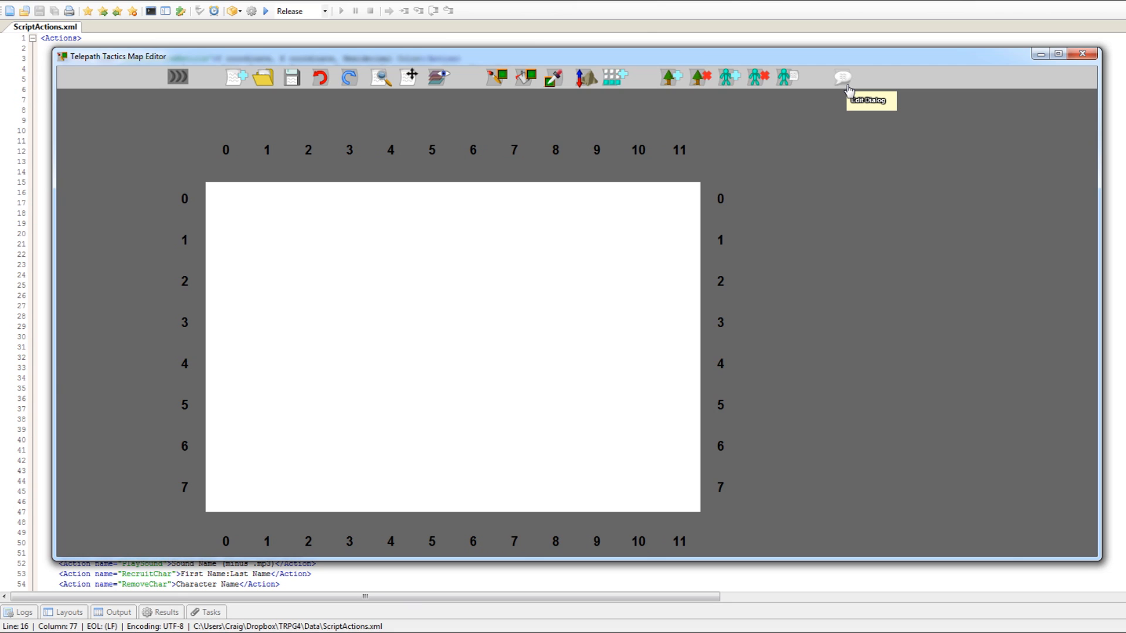
Open the dialog editor and add a first dialog branch with Bob as the speaker.
click(844, 81)
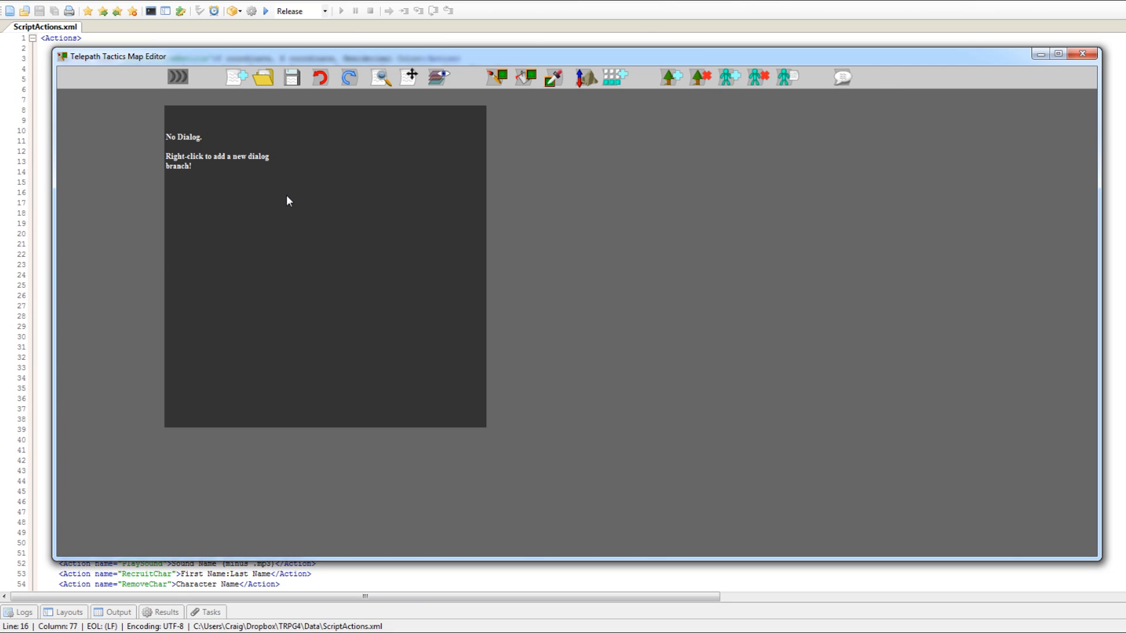
right_click(266, 194)
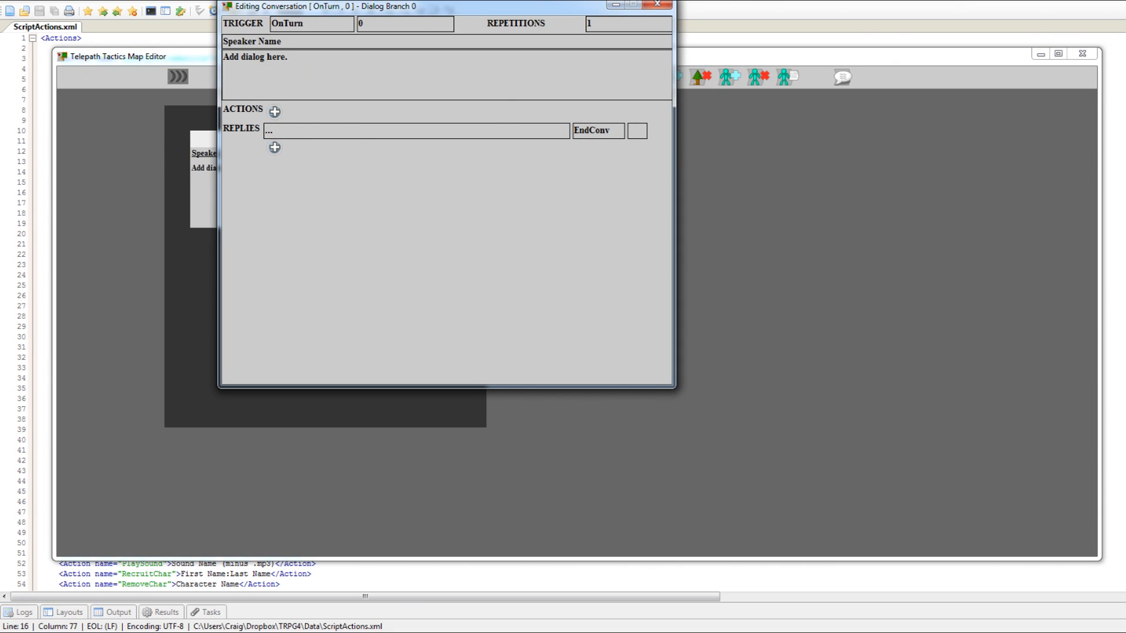
drag(414, 9, 648, 123)
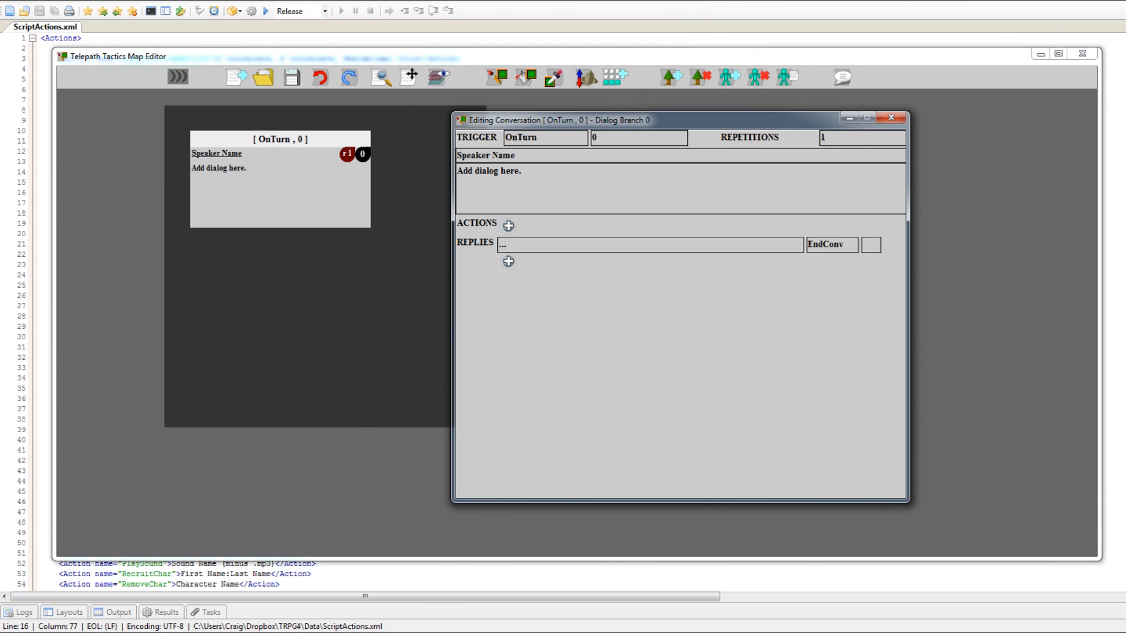
drag(525, 156, 314, 151)
drag(833, 138, 809, 140)
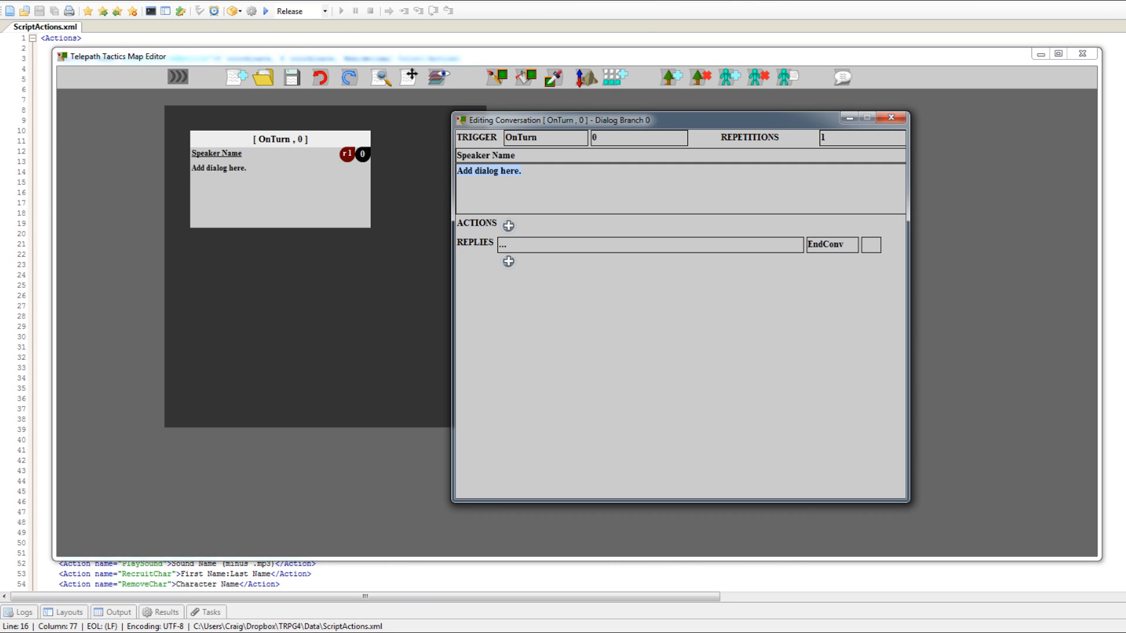
text(Bob)
Enter the dialog "OMG Alison, you are sooooooooooooooo mean!", set the reply outcome to NextBranch, and close the branch editor.
key(Tab)
text(OMG Alison, you are )
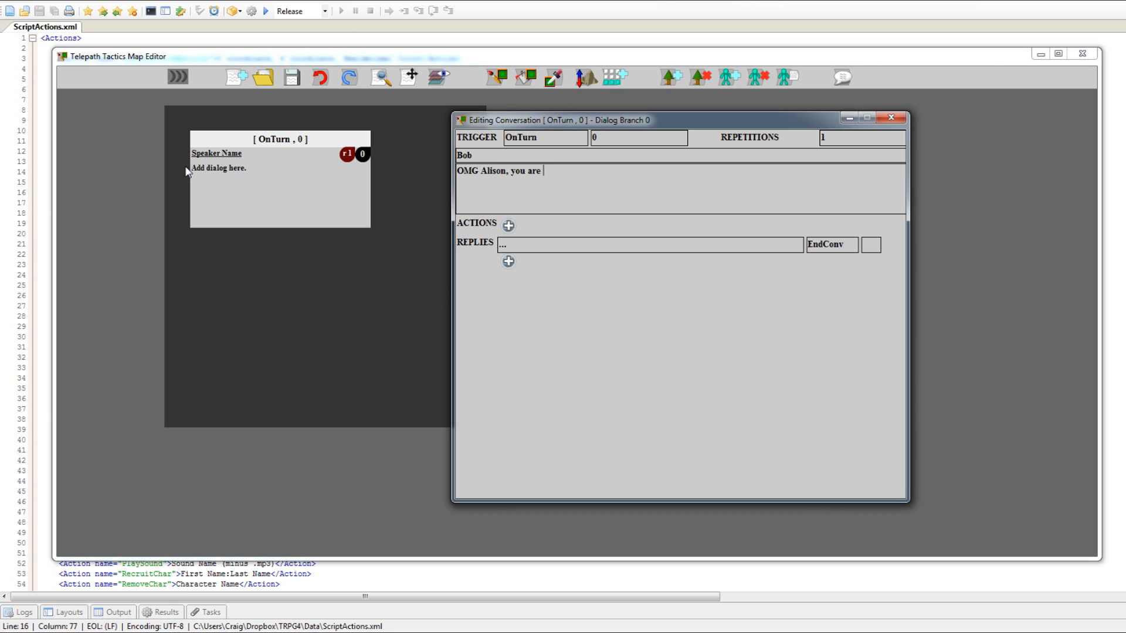
text(sooooooooooooooo mean!)
text(Next)
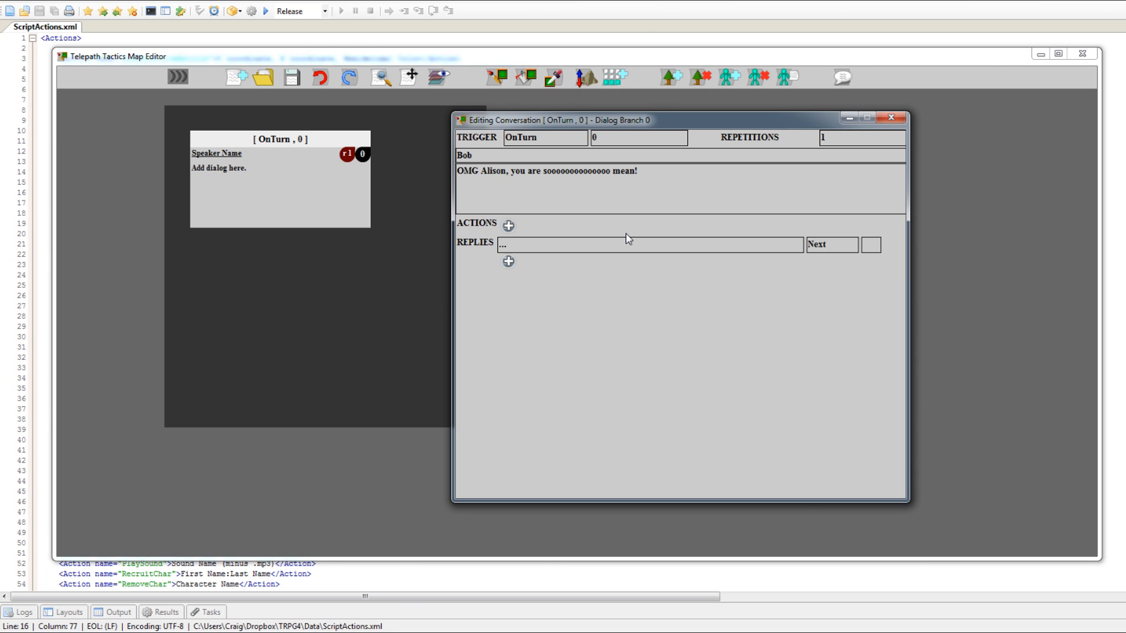
text(Branch)
click(891, 118)
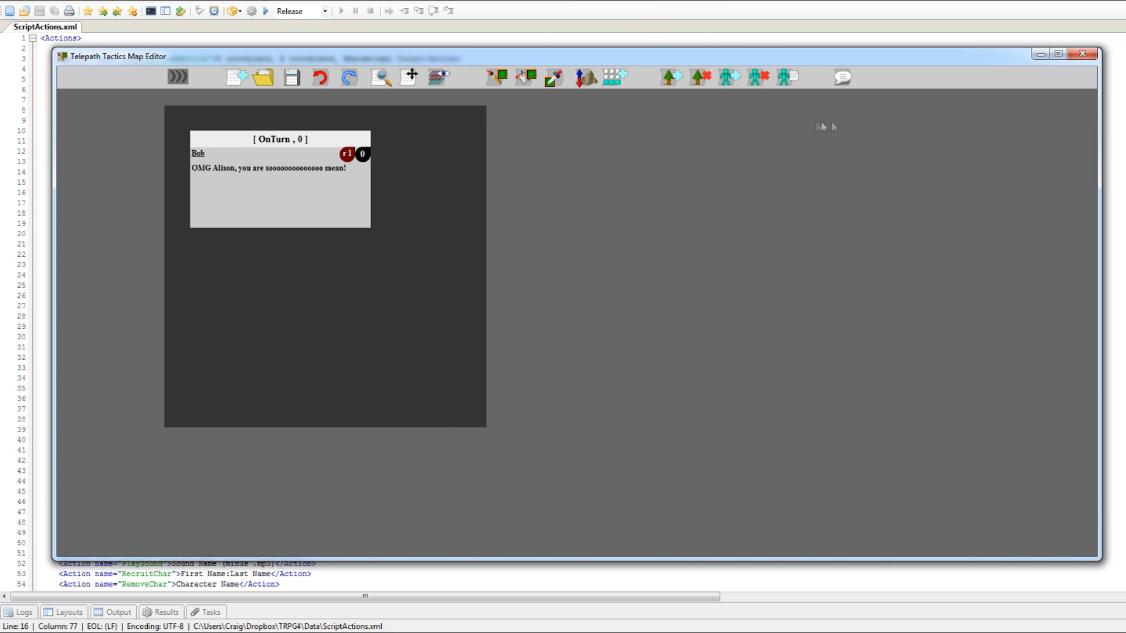
Add a second dialog branch below the first one with Alison as the speaker.
click(297, 286)
drag(471, 10, 763, 93)
drag(589, 125, 304, 121)
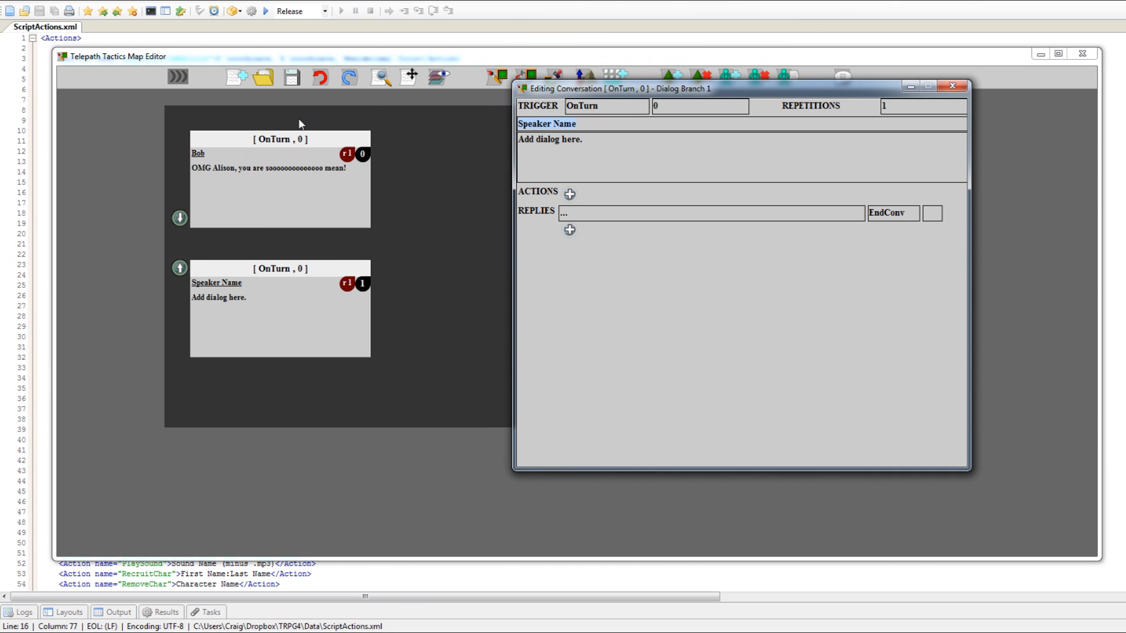
text(Alison)
Enter "Also, I'm gonna need you to return that." as the second branch's dialog and close its editor.
drag(587, 140, 309, 127)
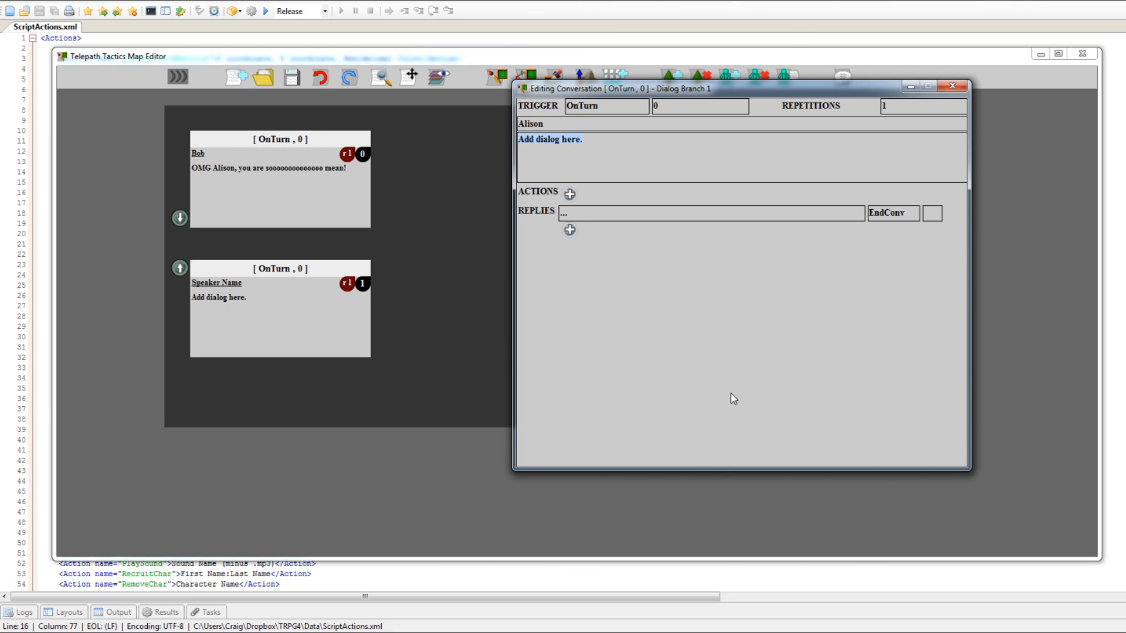
text(Also, I'm gonna need you to return that)
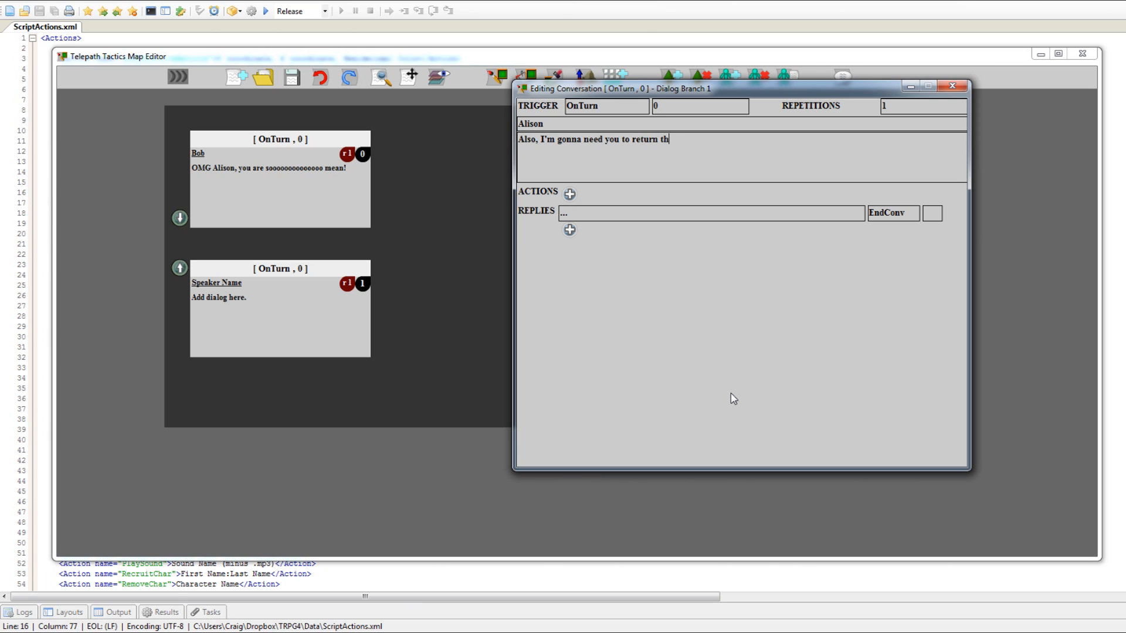
text(.)
click(957, 91)
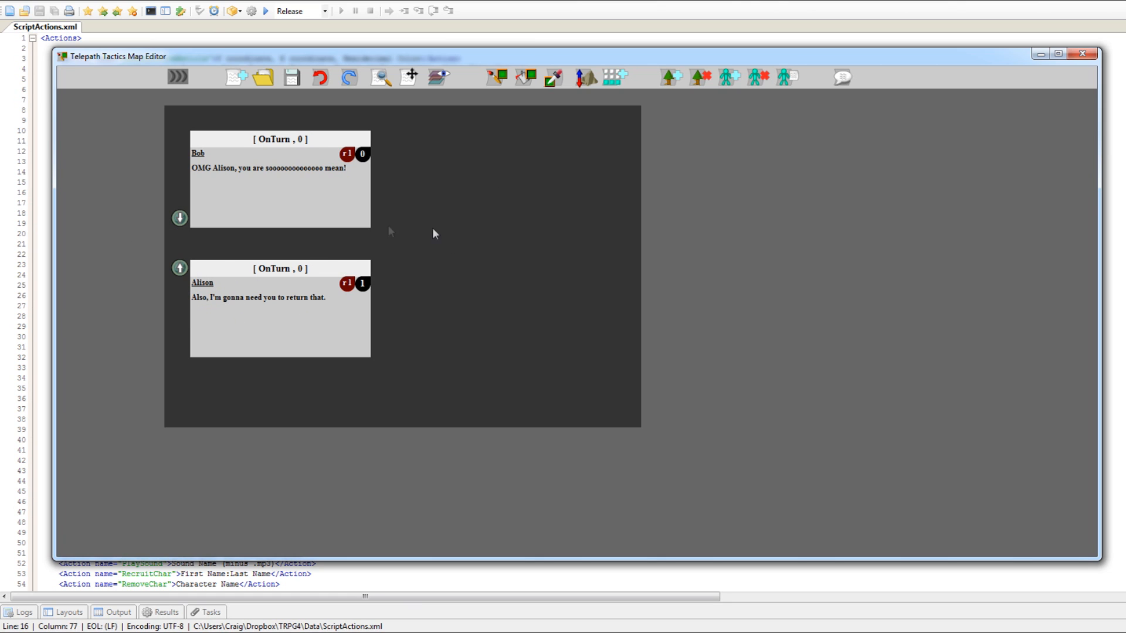
Add a third dialog branch below the second one with Alison as the speaker.
click(269, 385)
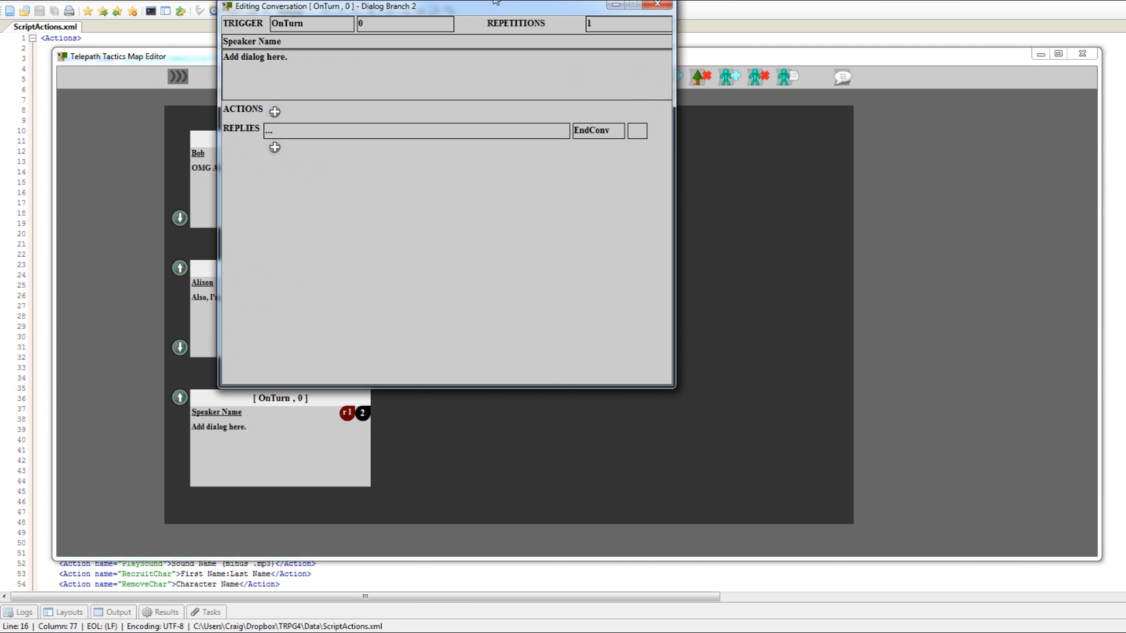
drag(492, 11, 804, 96)
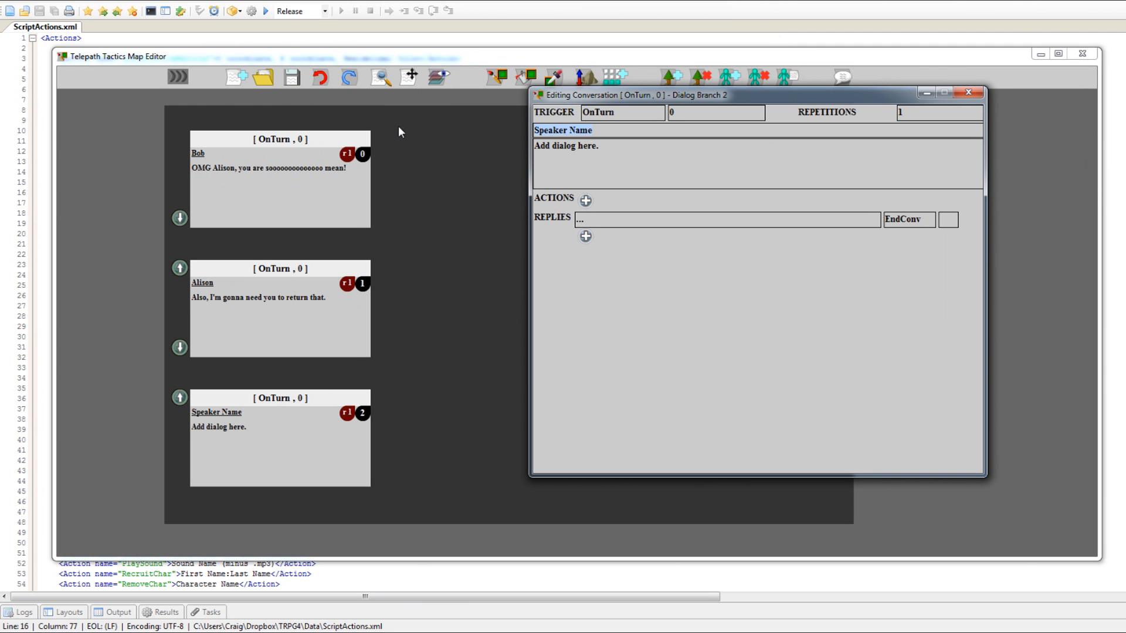
text(AlisonY)
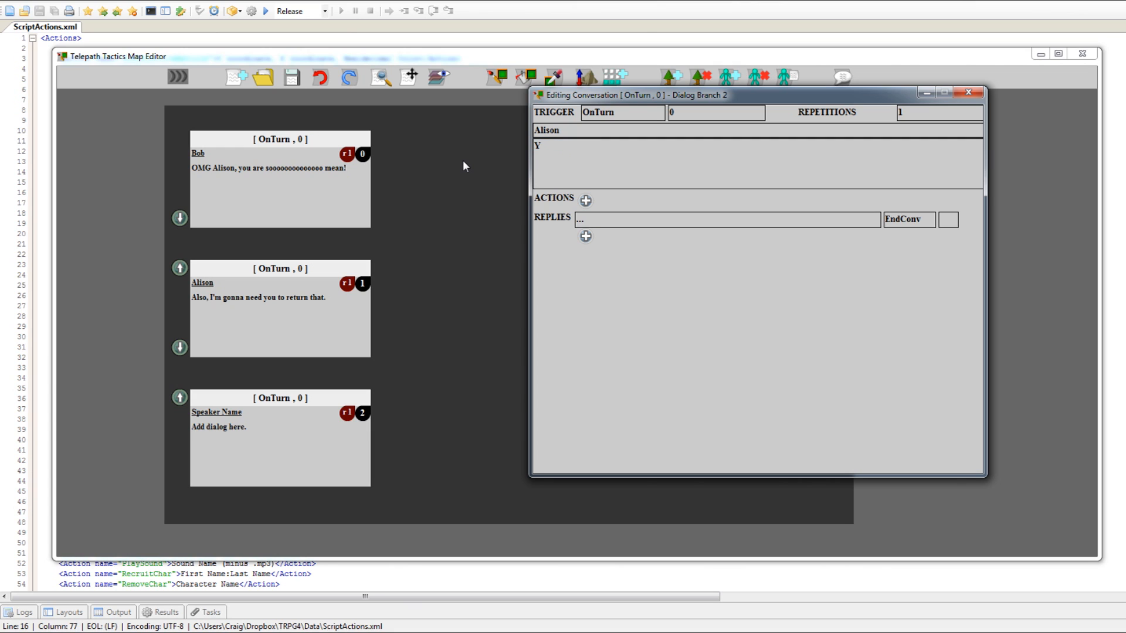
text(ou know, Bob, if I'm so mean, why did I lend you my copy of that totally sweet game, Telepath RPG)
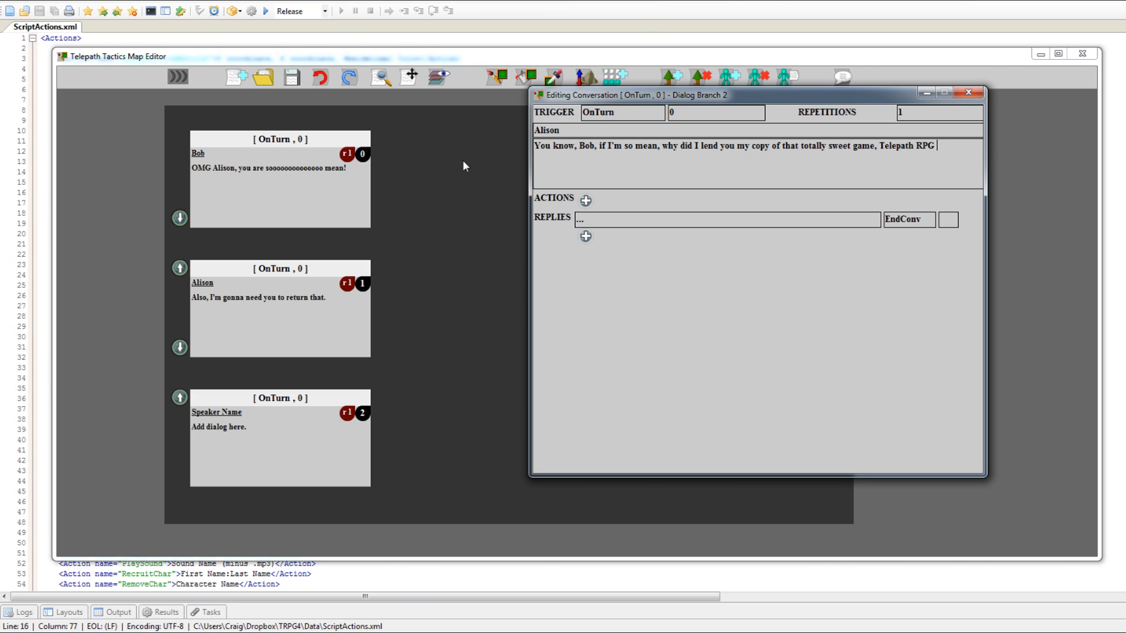
text( Servants of God)
text(?)
text(NextBranch)
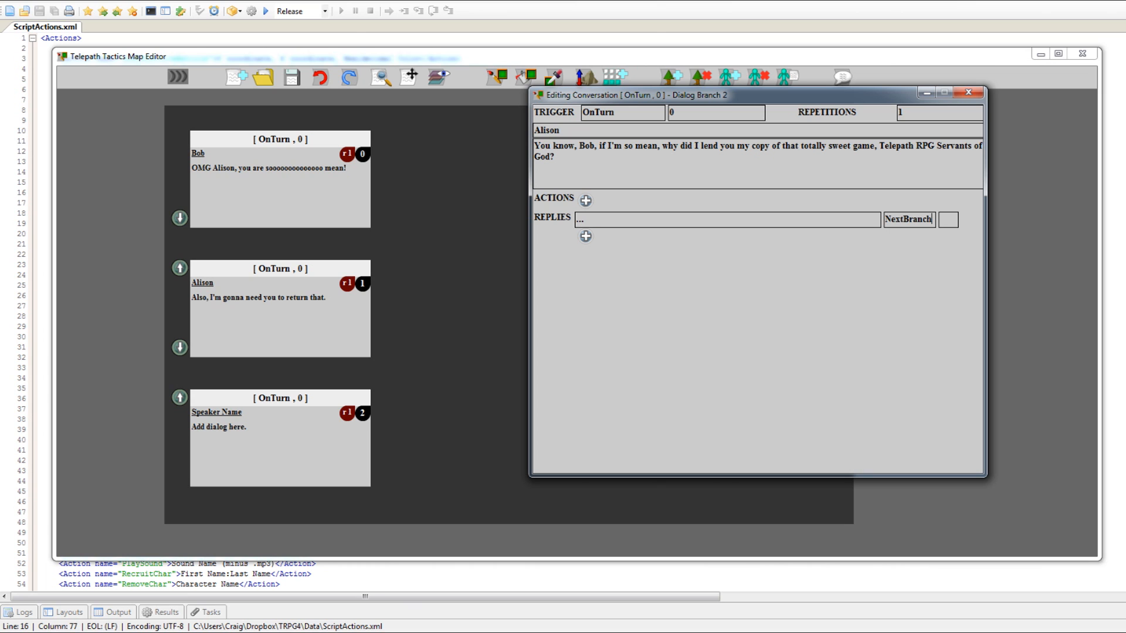
Set the third branch's reply outcome to NextBranch, close its editor, and swap it with the second branch.
click(969, 92)
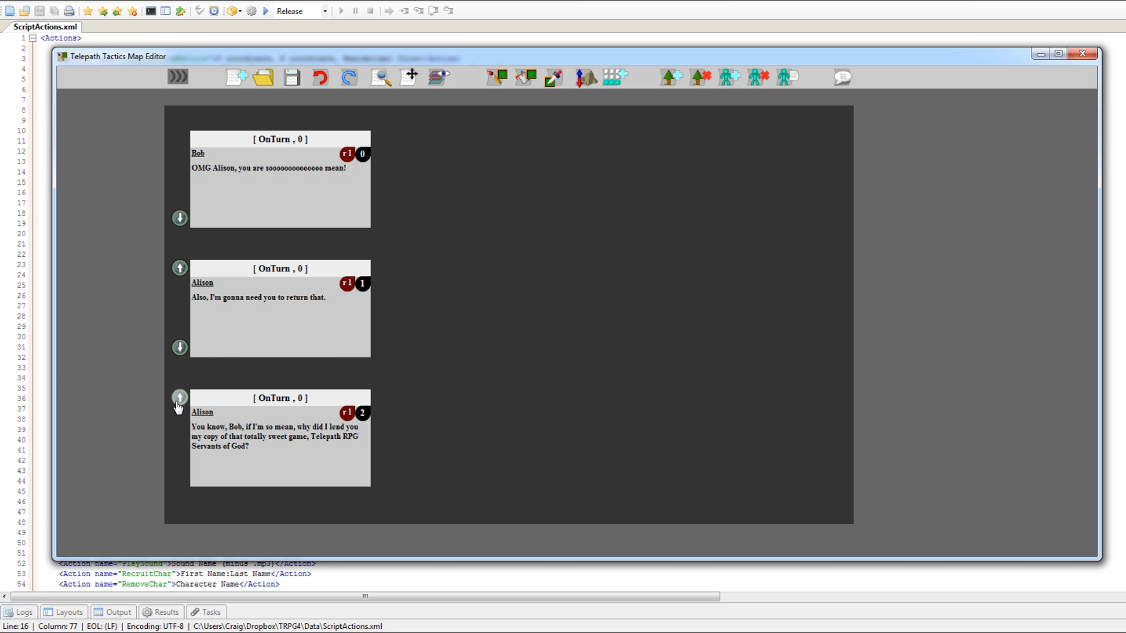
click(180, 348)
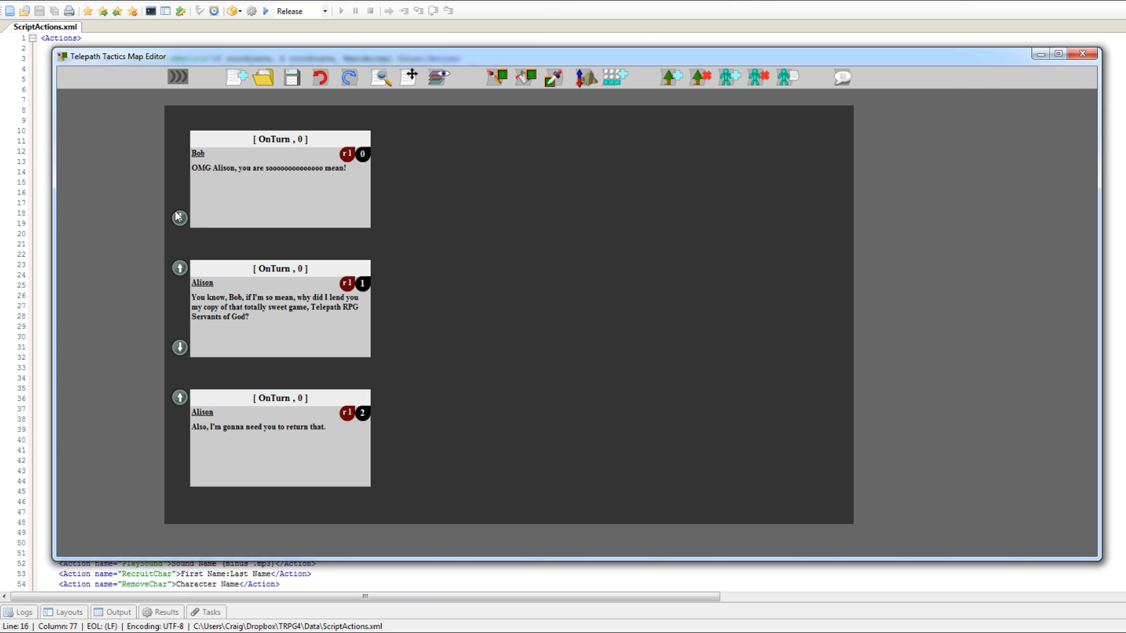
Add a fourth branch at the end, spoken by Bob, with the dialog "I heard what you said about me the other day.".
click(286, 510)
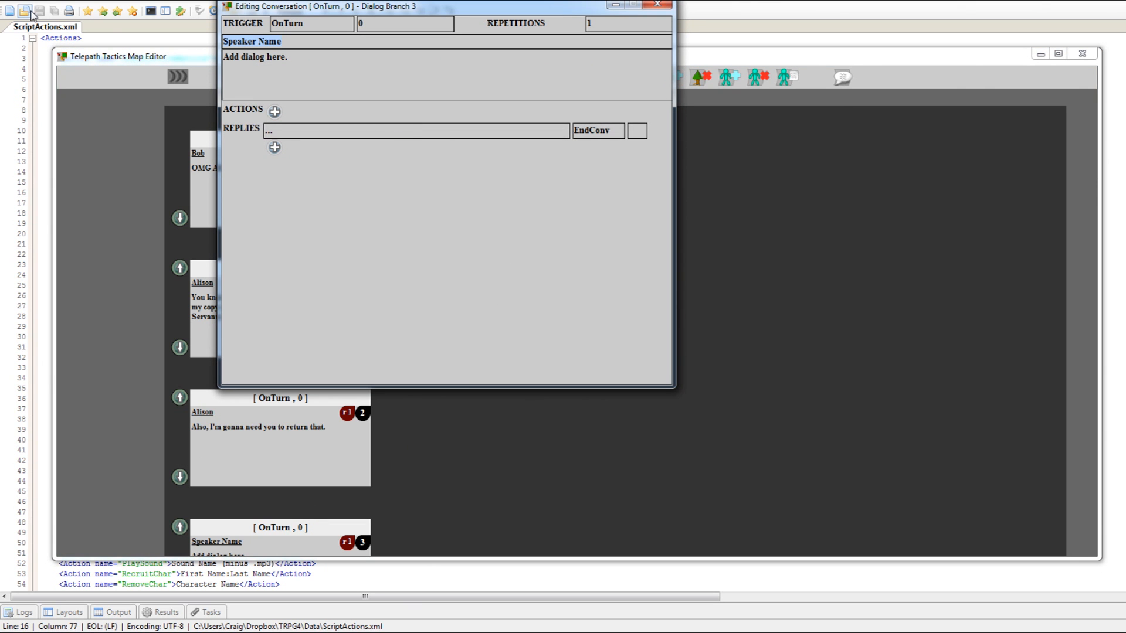
text(BobI)
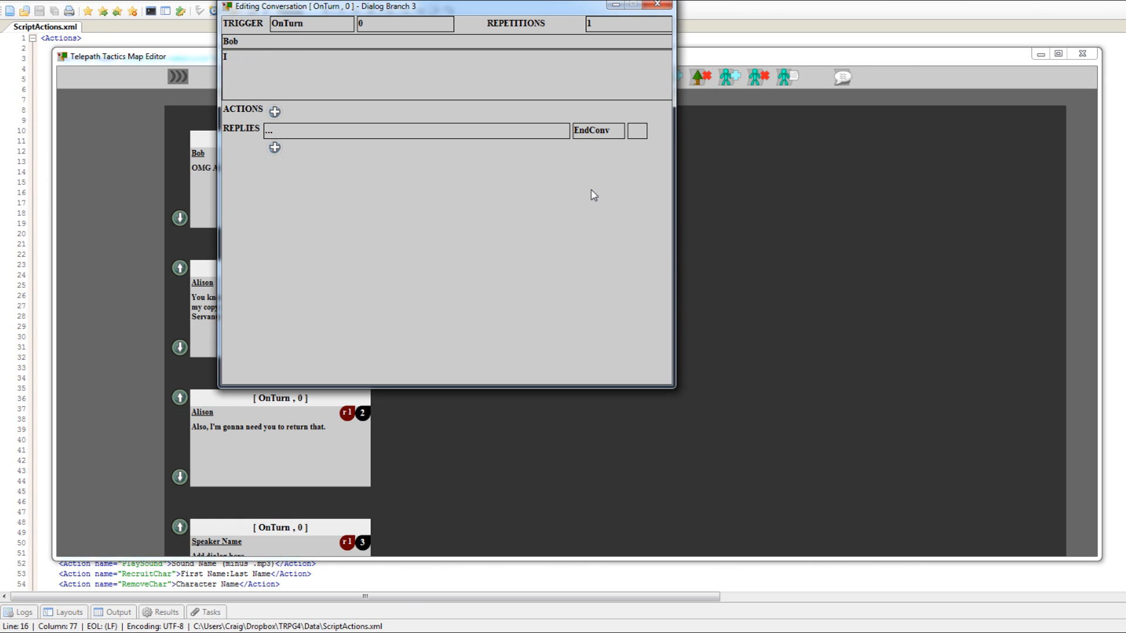
text( heard what you said about me the other day.)
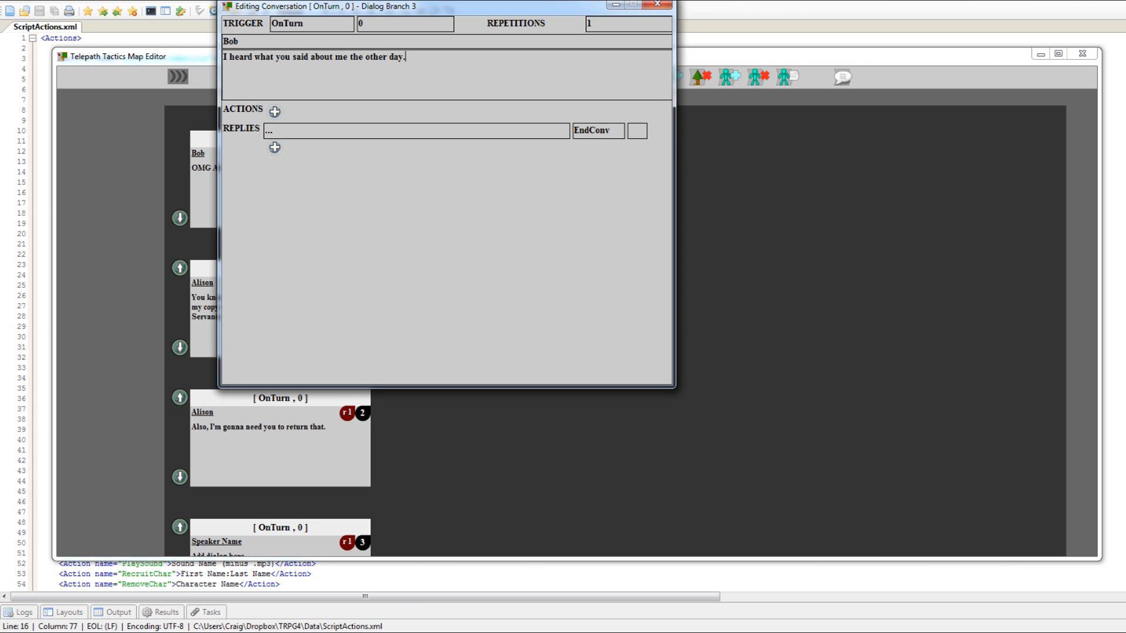
Set the fourth branch's reply outcome to NextBranch and close its editor.
click(610, 131)
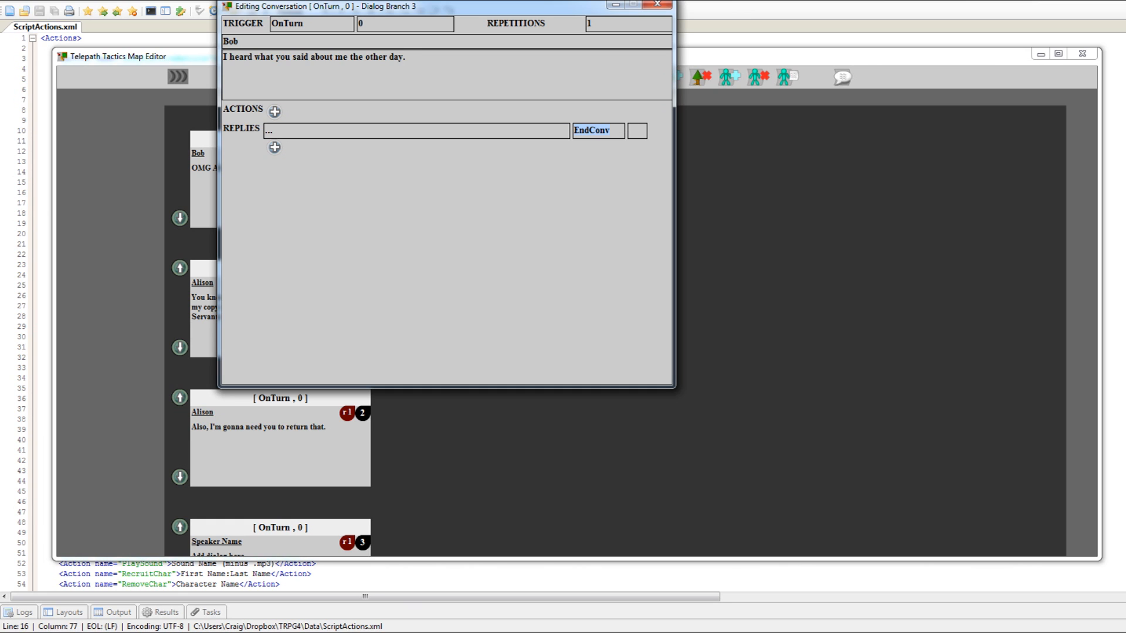
text(NextBranch)
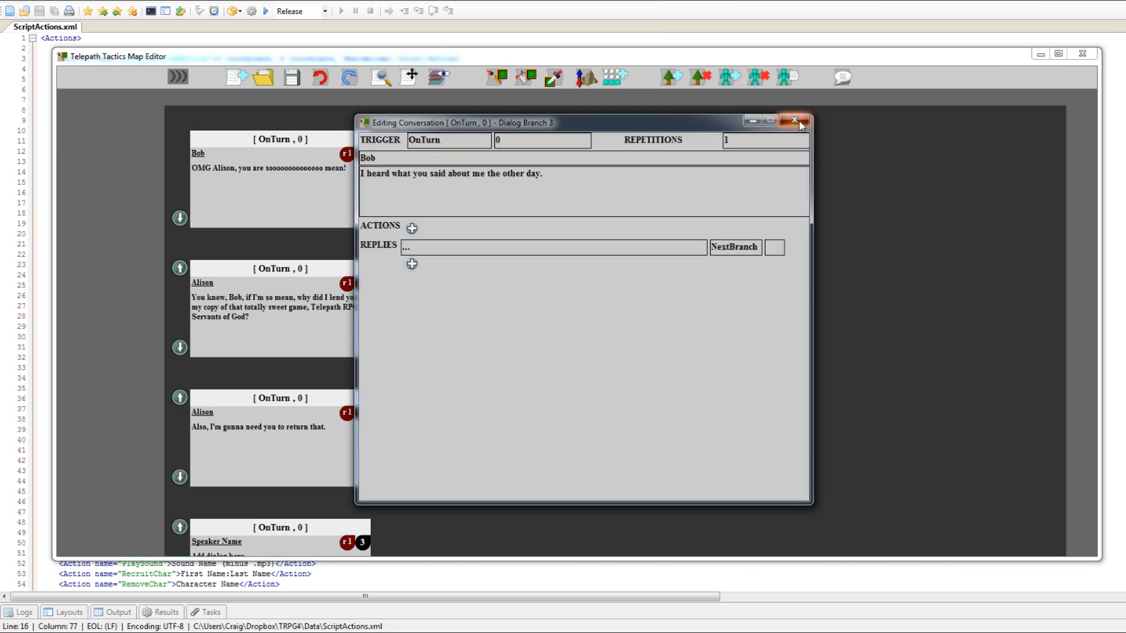
click(799, 121)
Move the branch "I heard what you said about me the other day." up two places, directly after the first branch.
drag(543, 373, 621, 310)
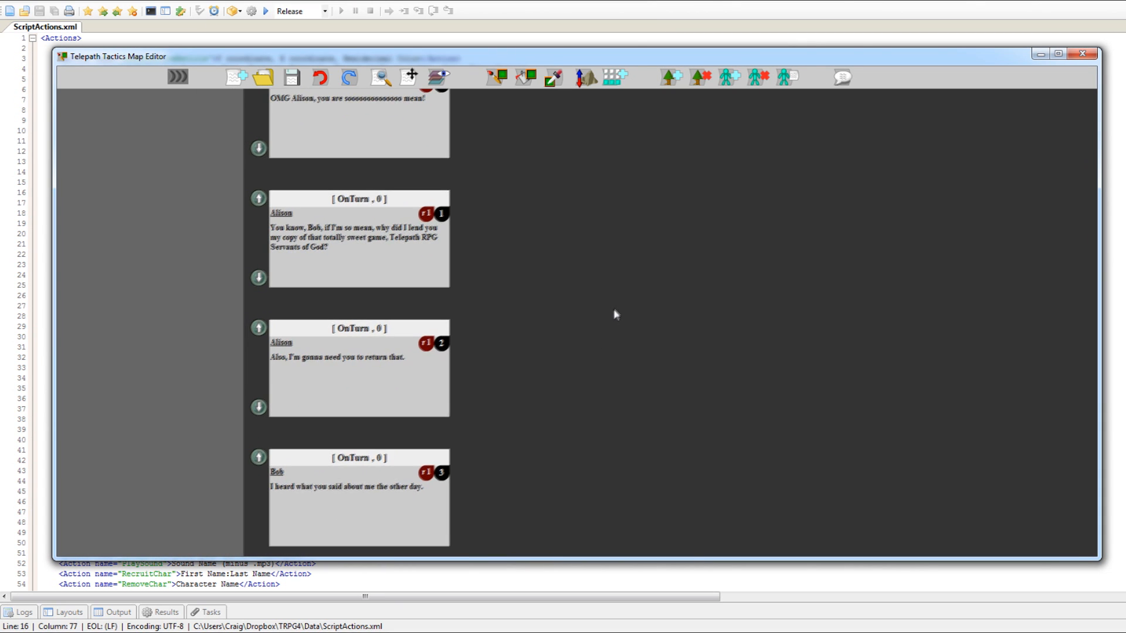
click(251, 461)
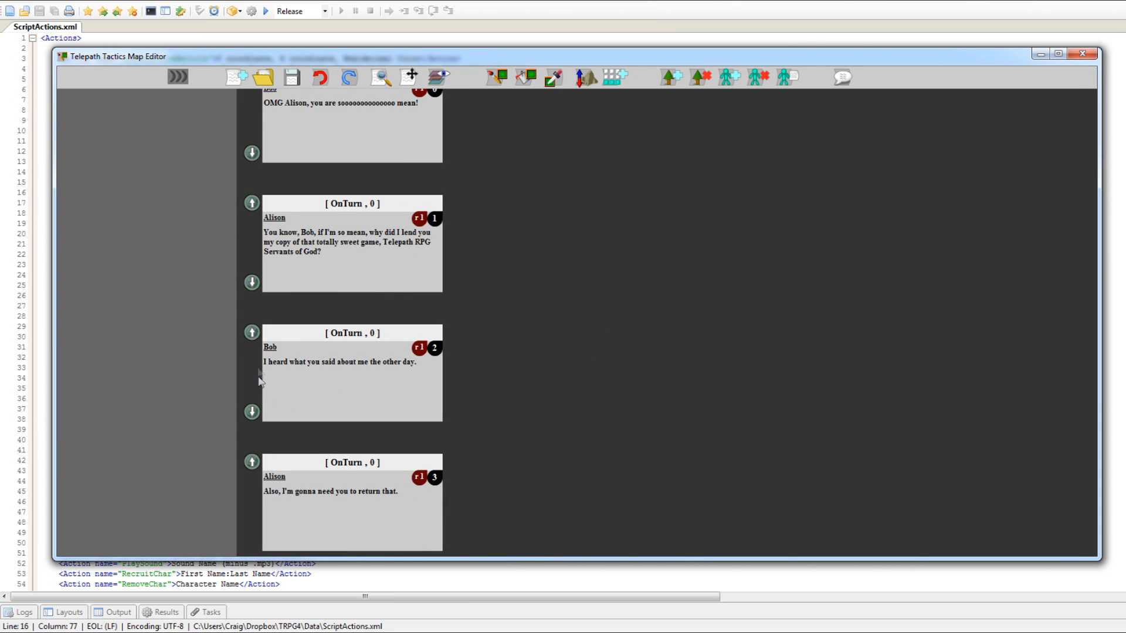
click(251, 332)
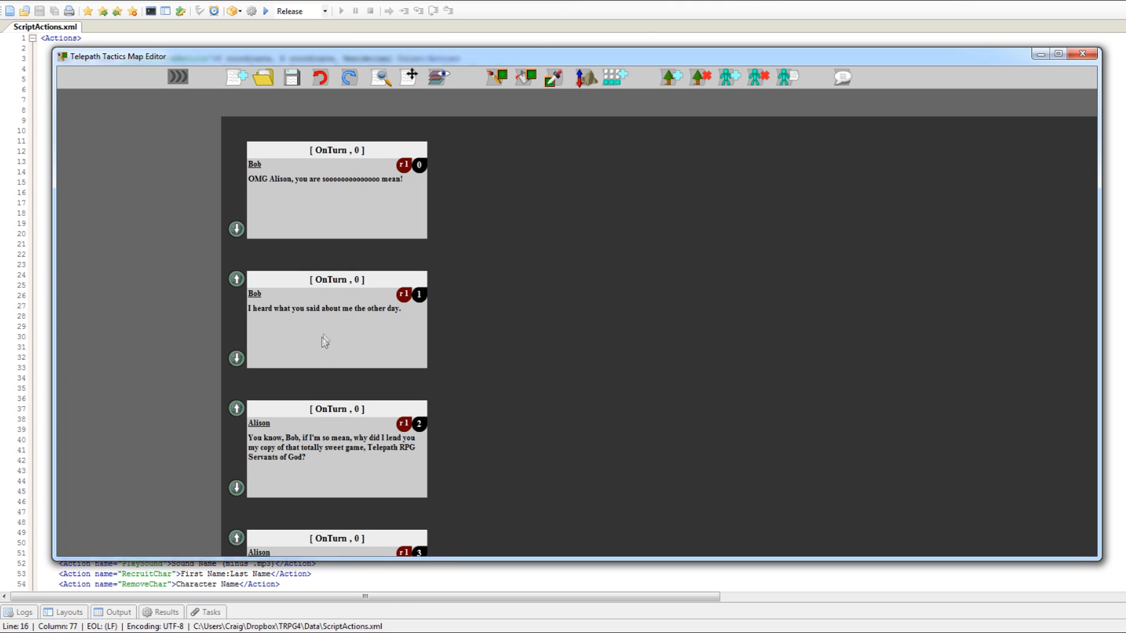
Enlarge the map editor window so that it fits all four dialog branches.
drag(636, 339, 704, 226)
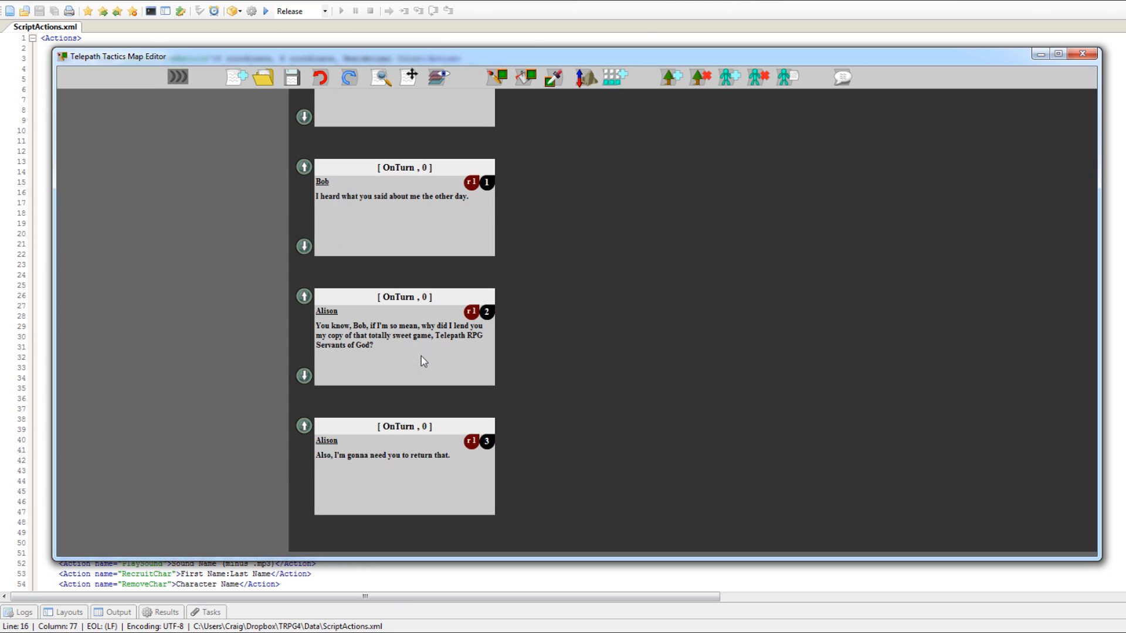
drag(629, 394, 565, 448)
drag(546, 280, 468, 288)
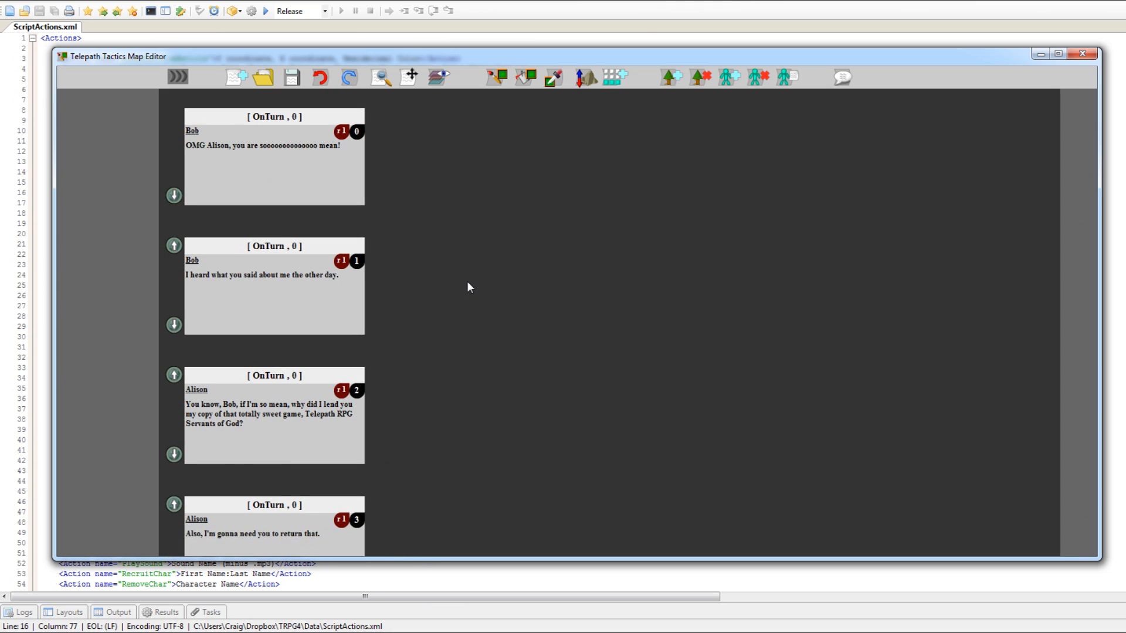
drag(454, 559, 449, 618)
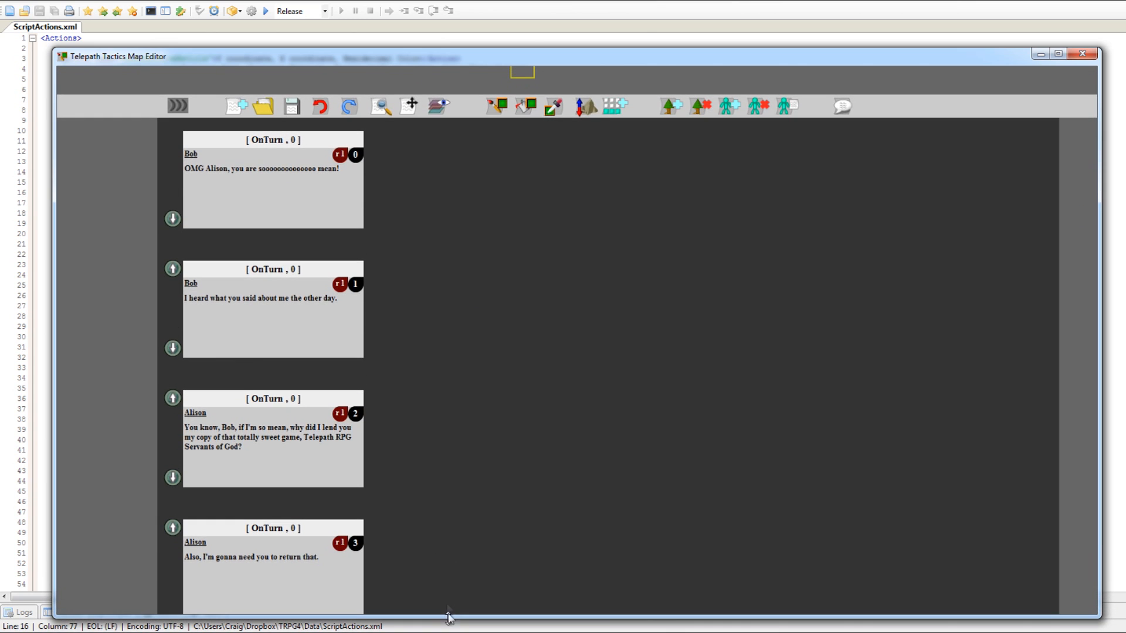
click(175, 108)
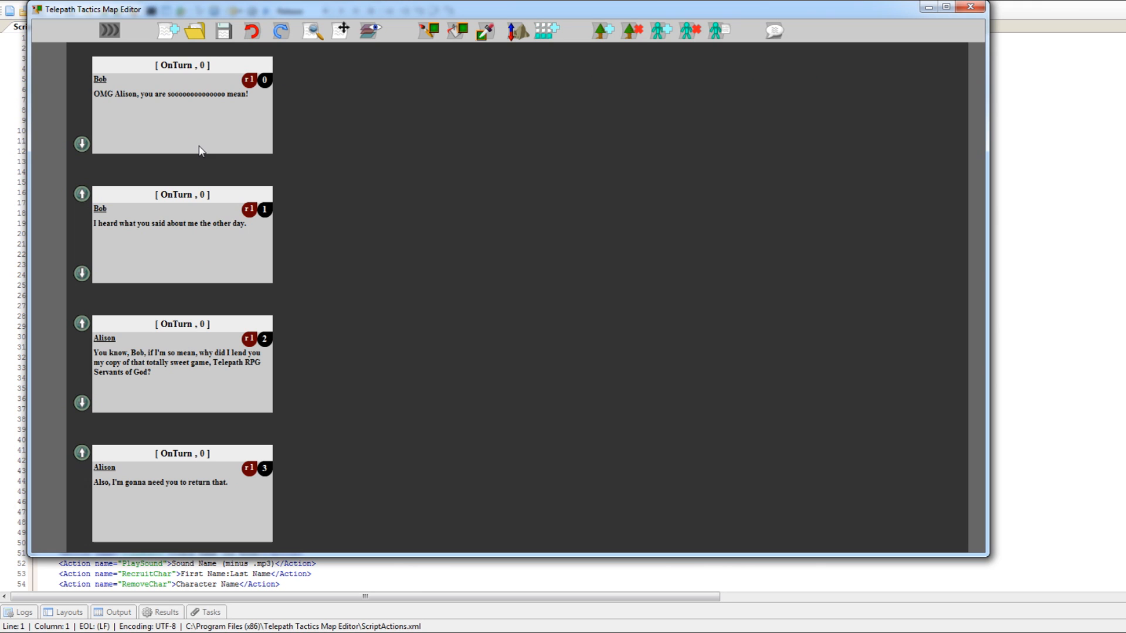
Reopen the first dialog branch for editing and add an AddPortrait action to it.
double_click(214, 132)
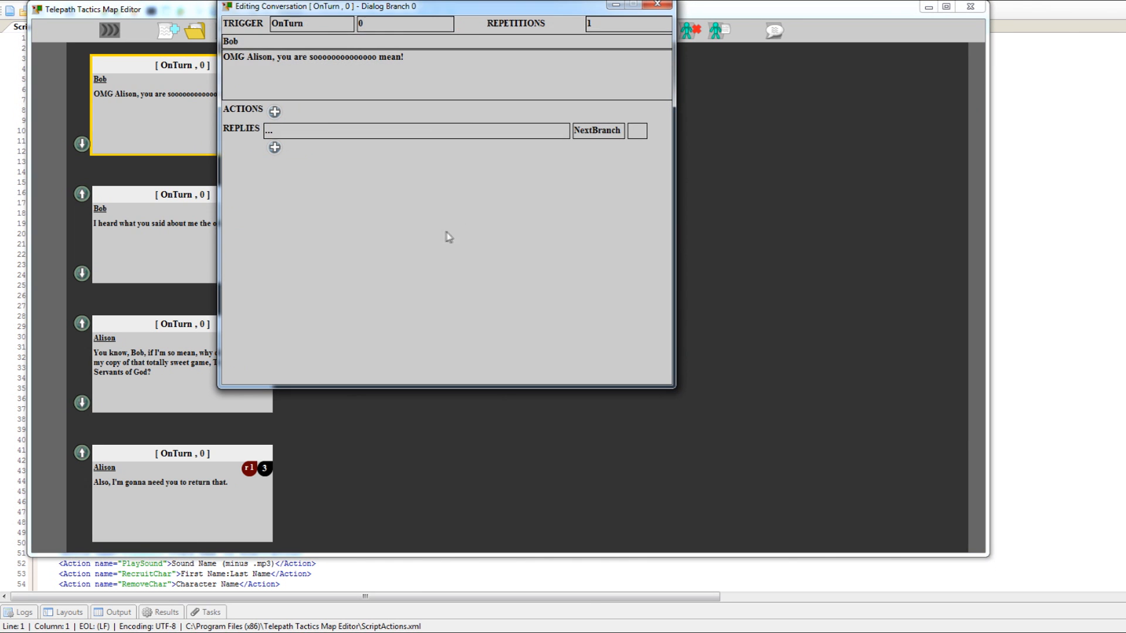
drag(433, 16, 583, 111)
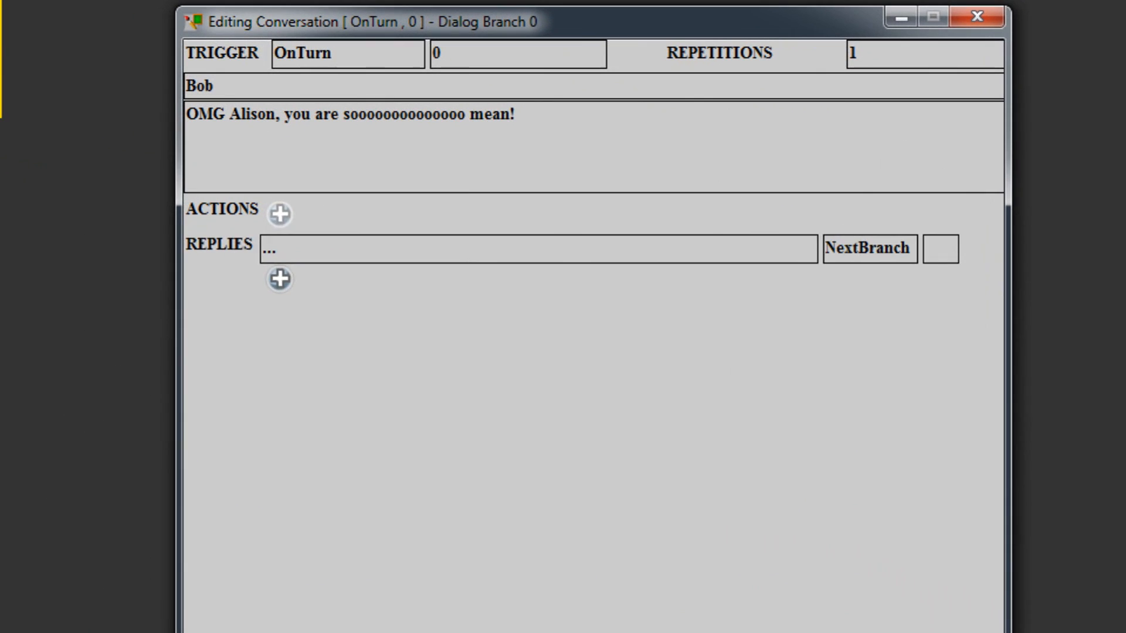
click(429, 208)
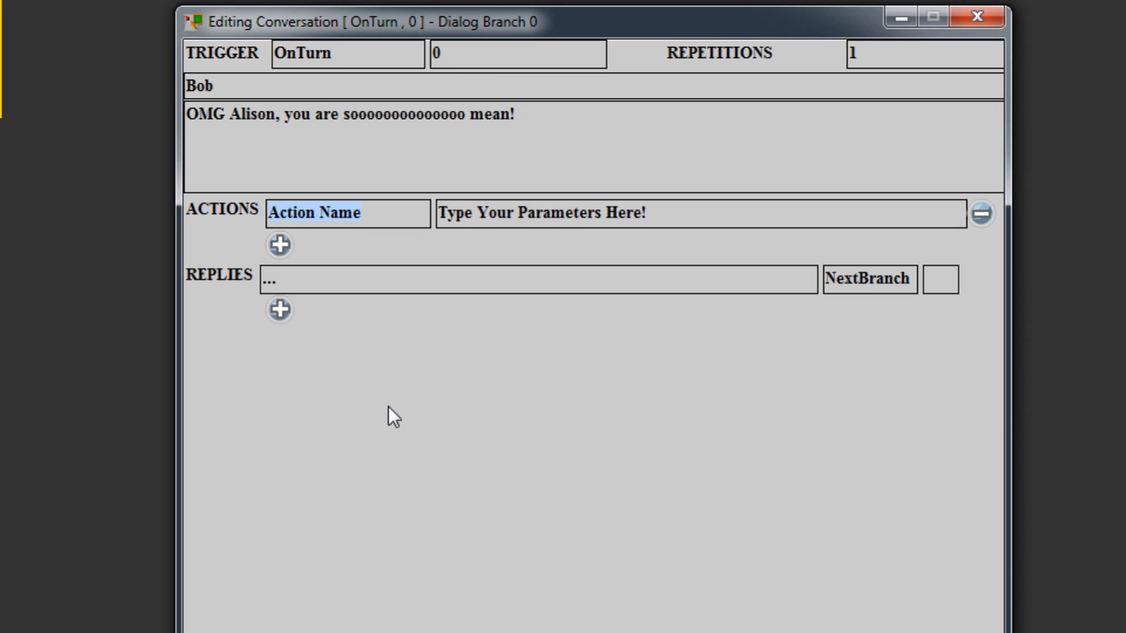
text(AddPo)
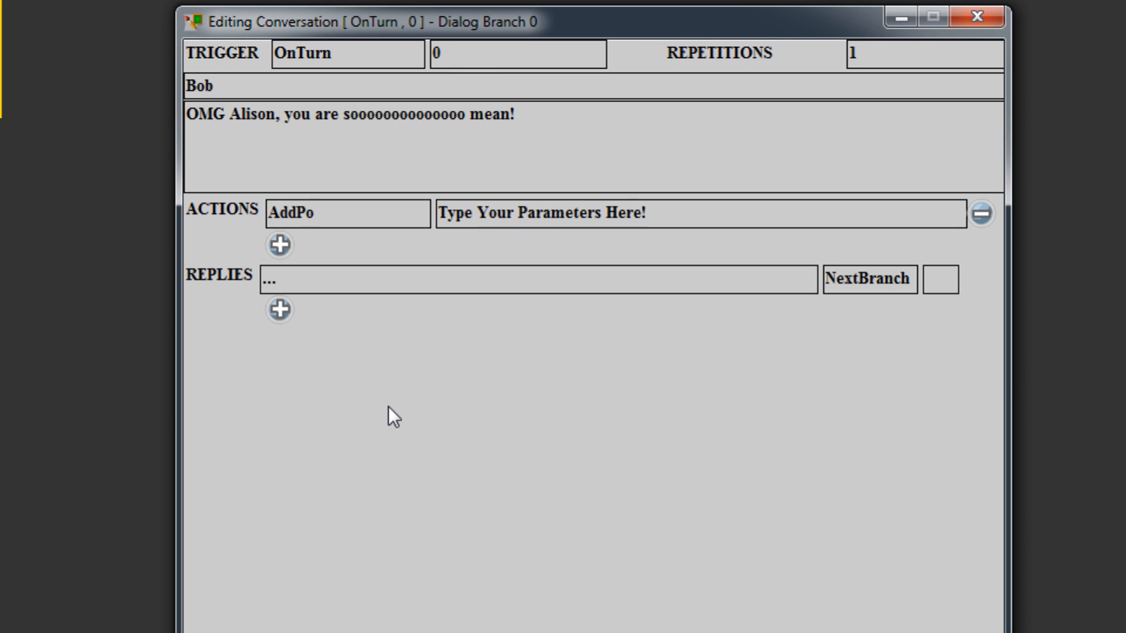
text(rtrait)
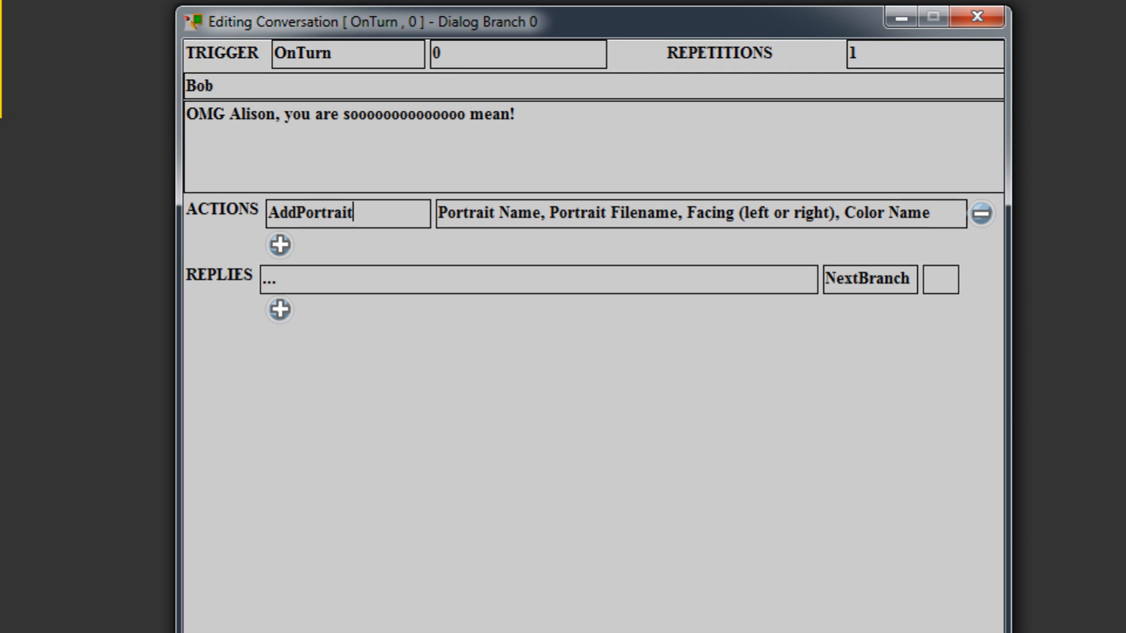
Set the AddPortrait action's parameters to "Bob, Swordsman_M, right, Blue".
key(Tab)
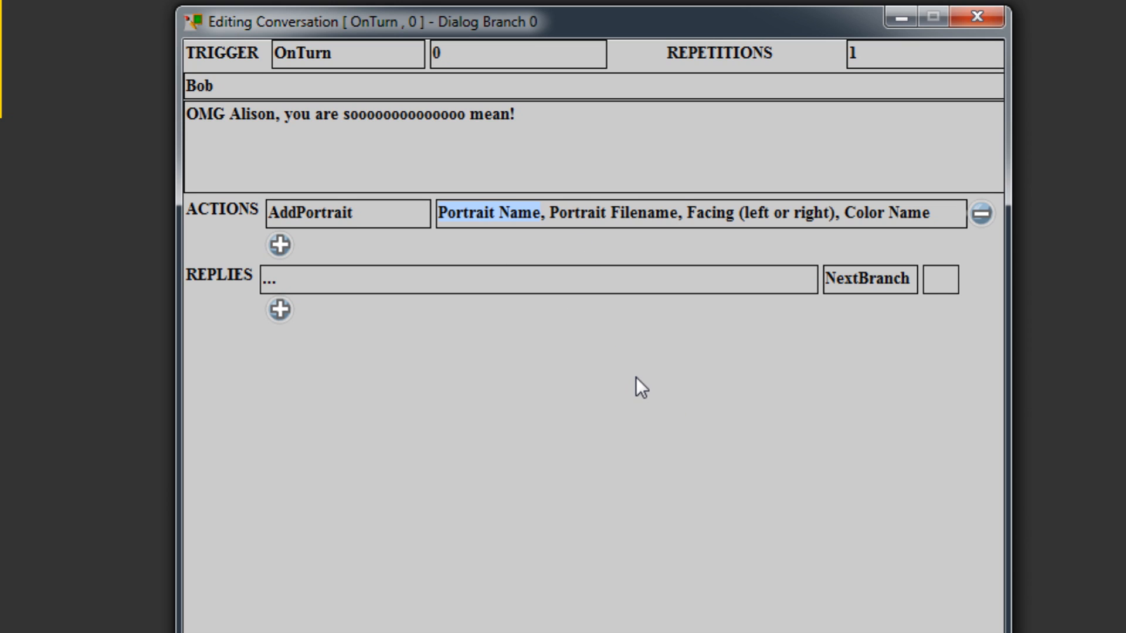
text(Bob)
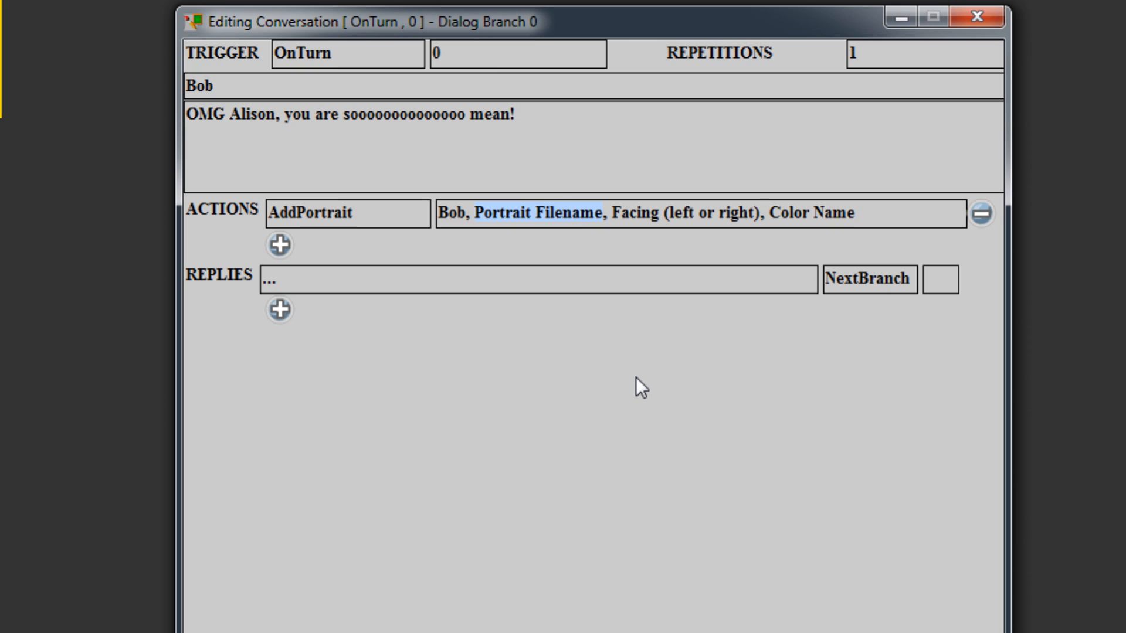
text(Swords)
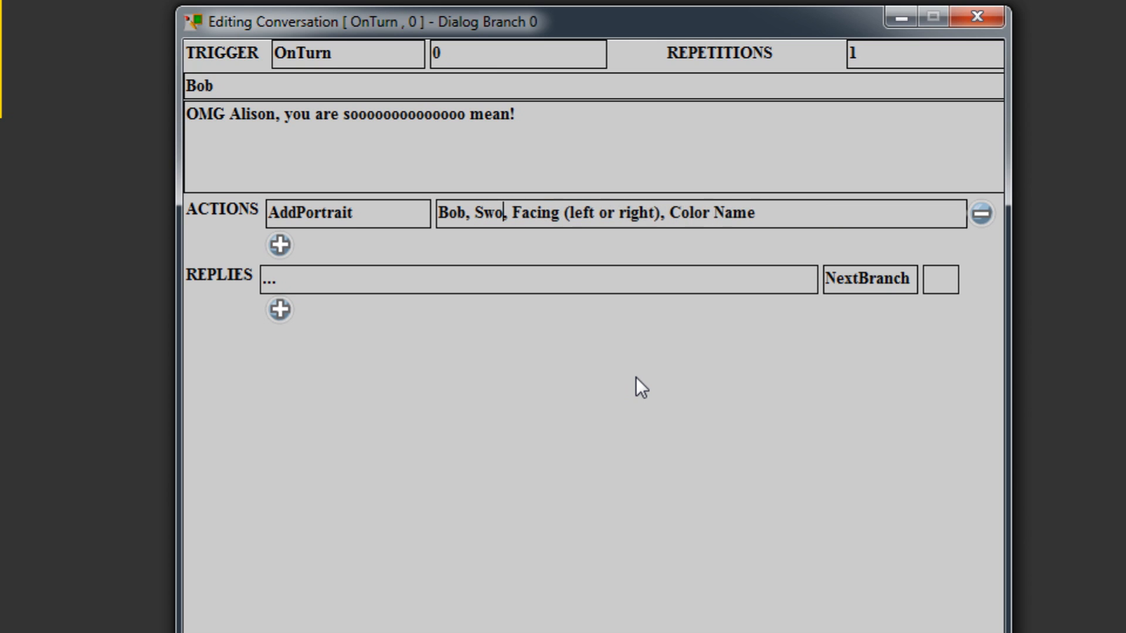
text(man_M)
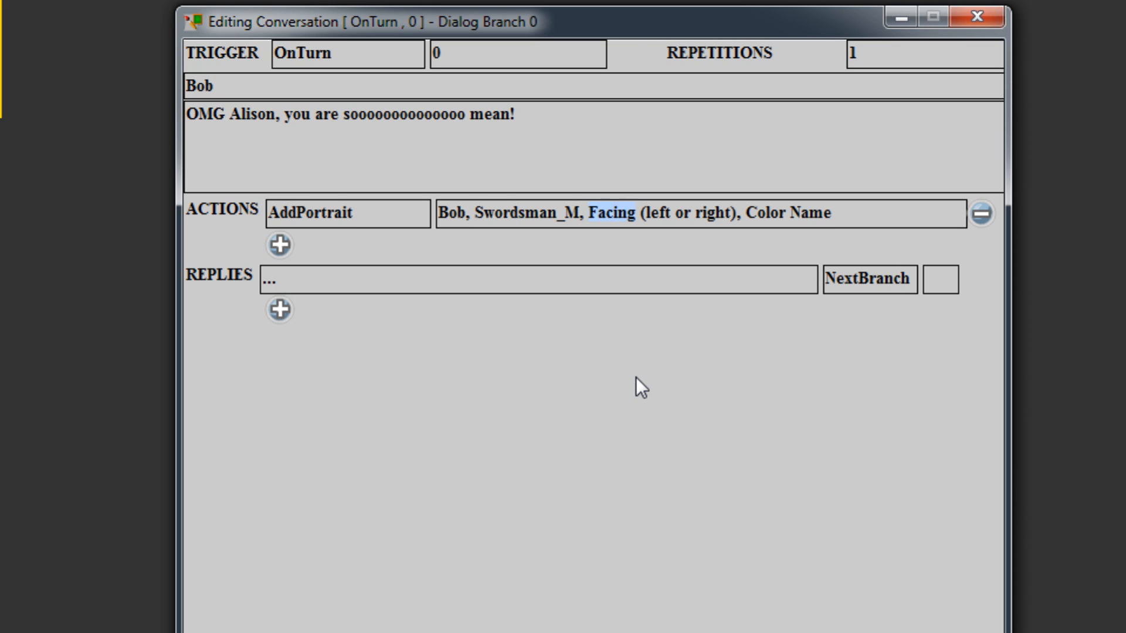
key(BackSpace)
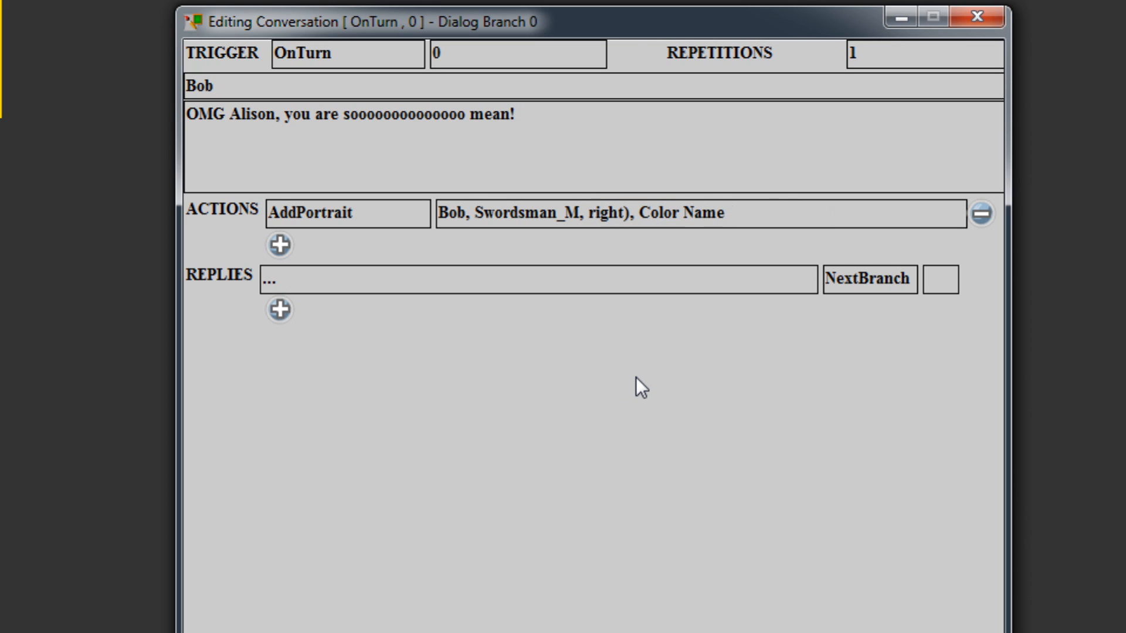
key(Delete)
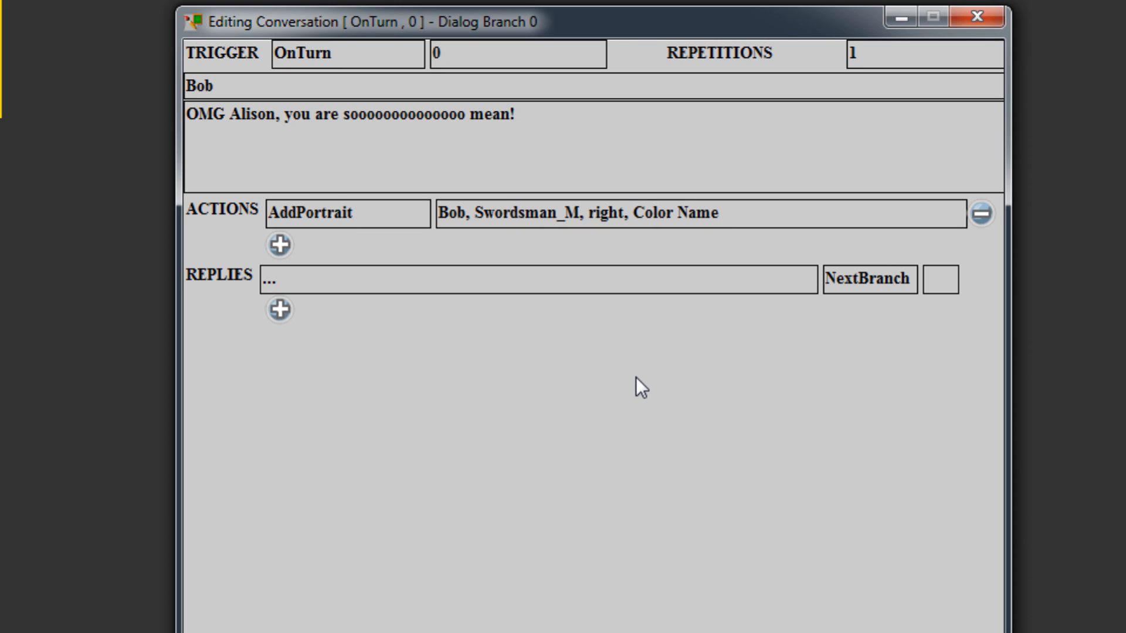
key(Right)
key(Right)
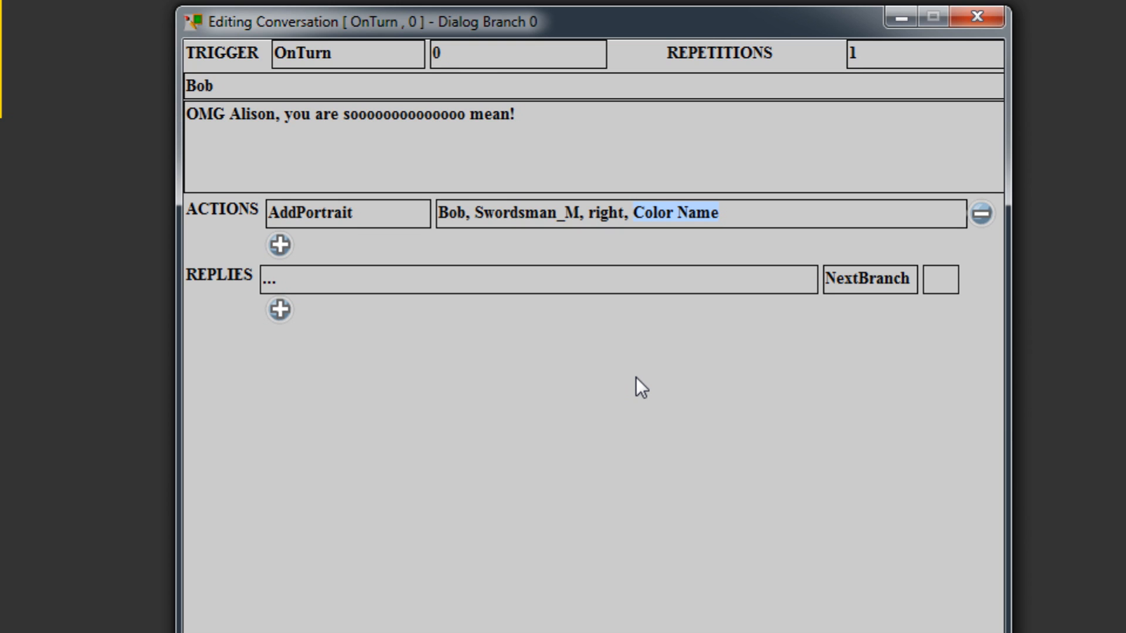
text(Blue)
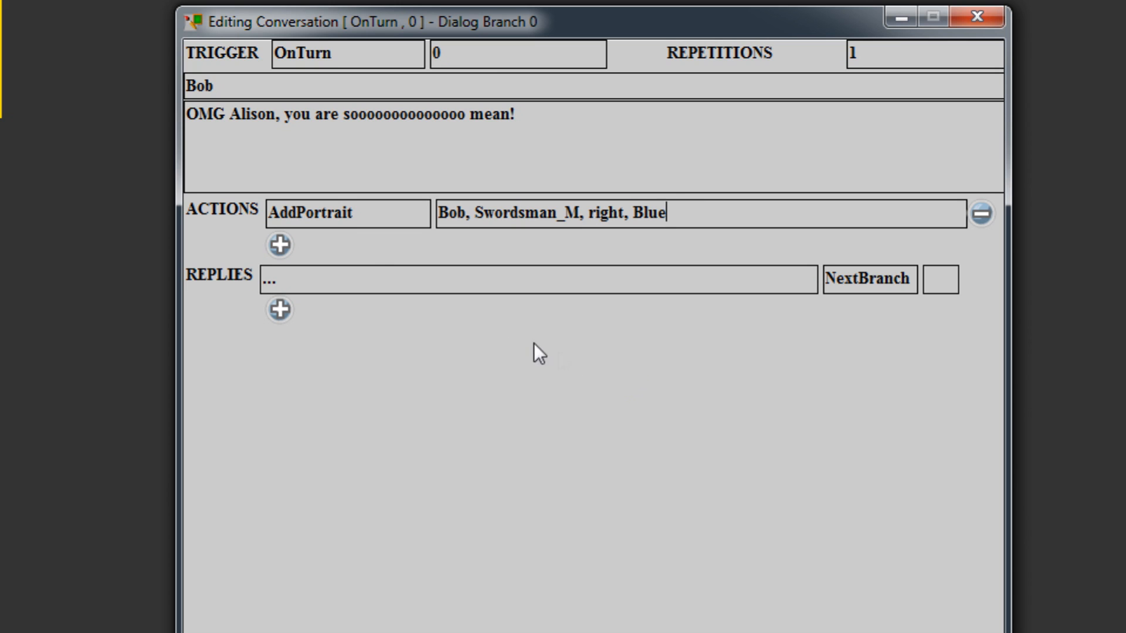
Add a second action named RotateCharToFace to the first dialog branch.
click(280, 247)
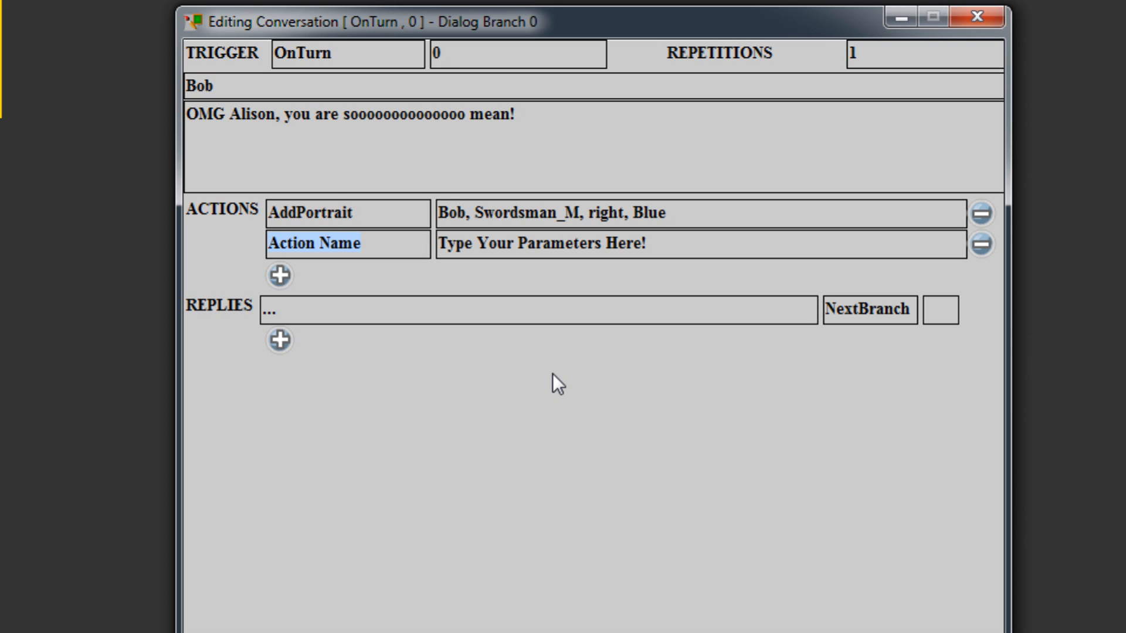
text(RotateC)
text(hastr)
key(BackSpace)
key(BackSpace)
key(BackSpace)
text(r)
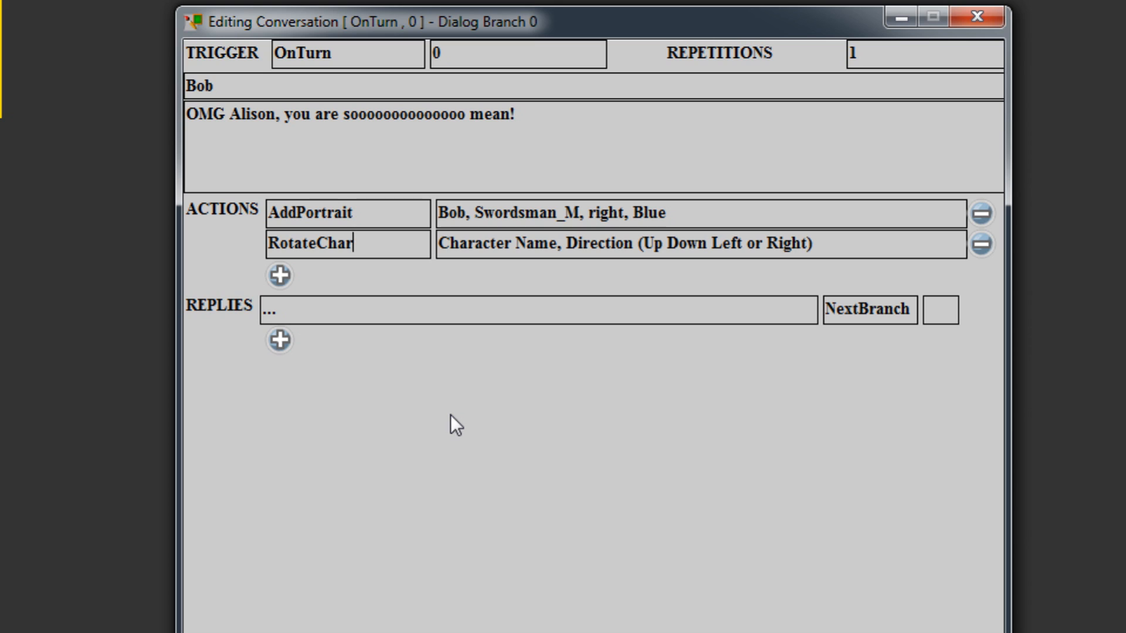
text(ToFace)
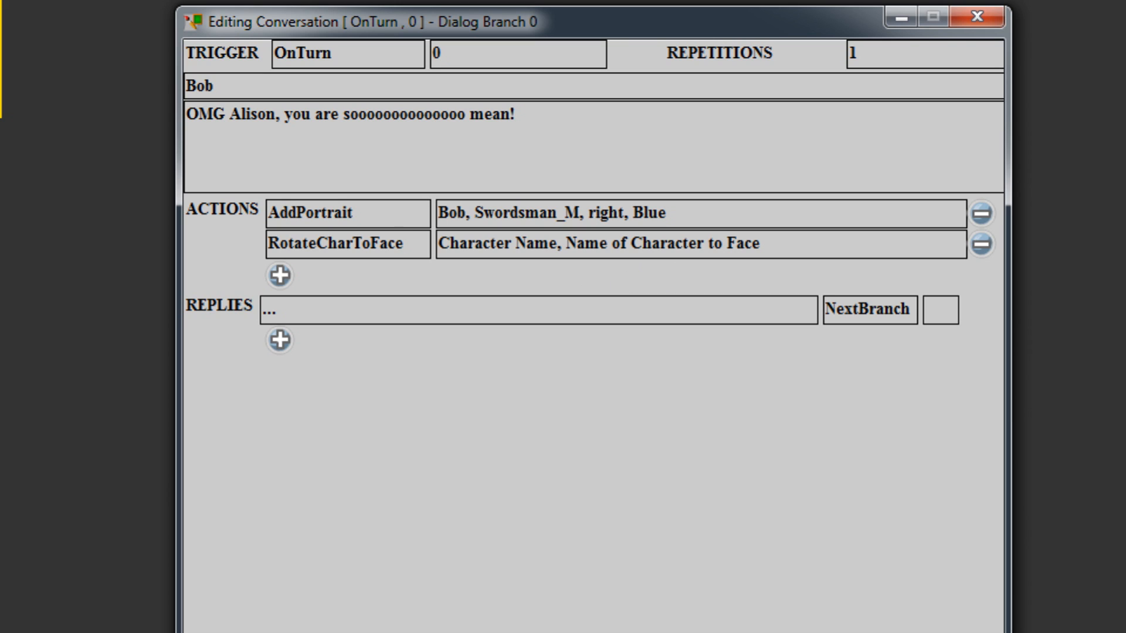
Set the RotateCharToFace parameters to "Bob, Alison" so that Bob turns towards Alison.
text(Bob)
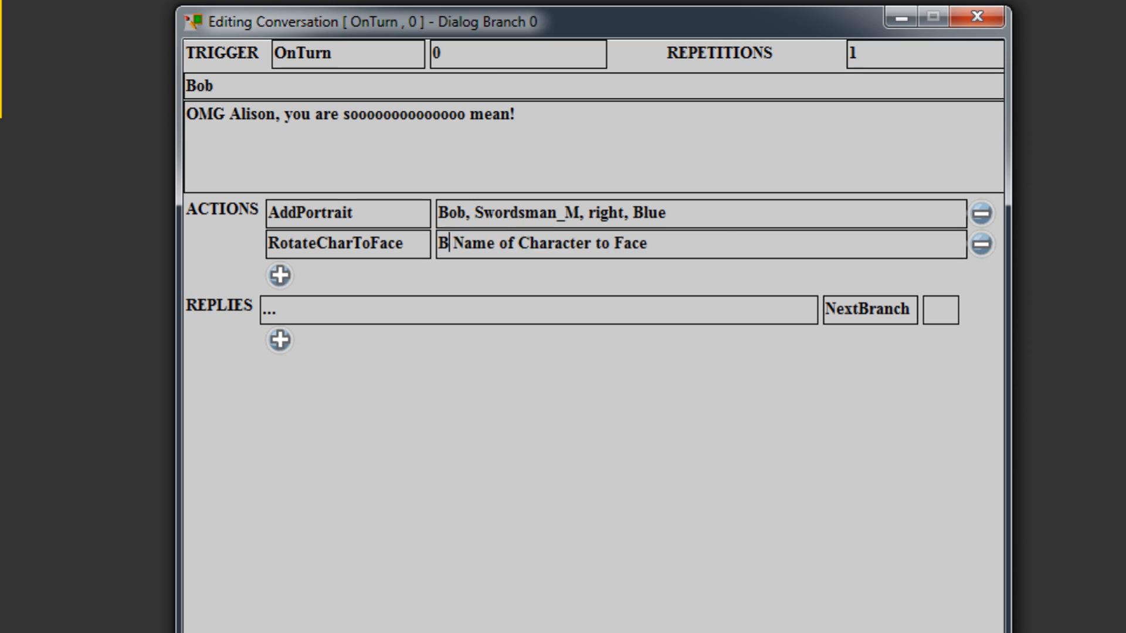
text(,)
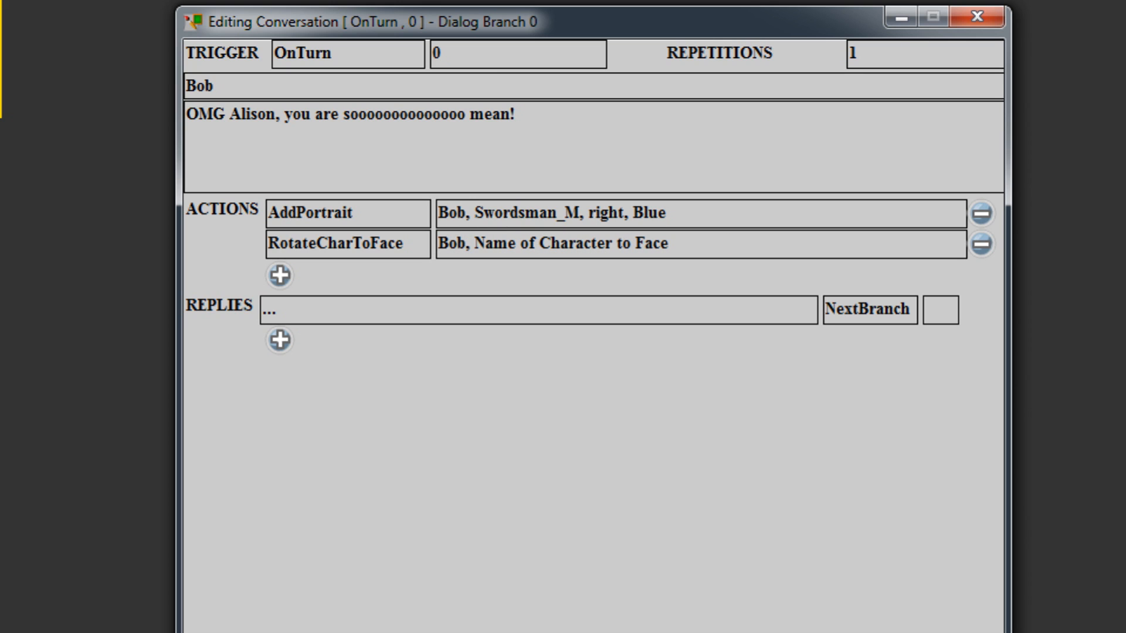
key(shift+End)
text(Alison)
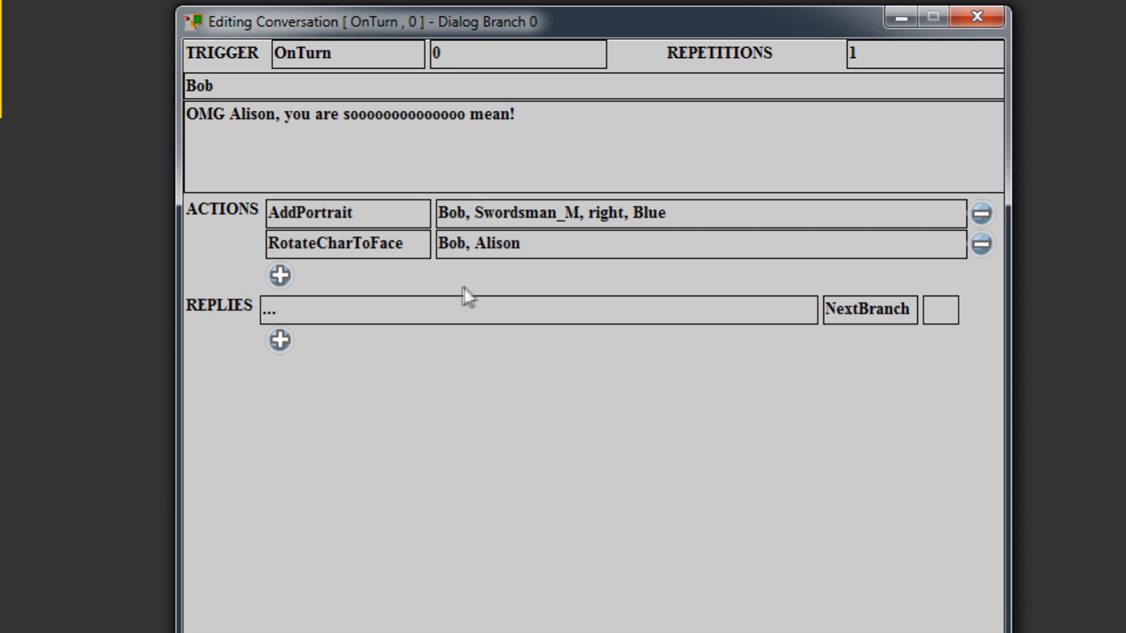
Add a third action named MoveCam, leaving its parameter hints as they are.
click(280, 276)
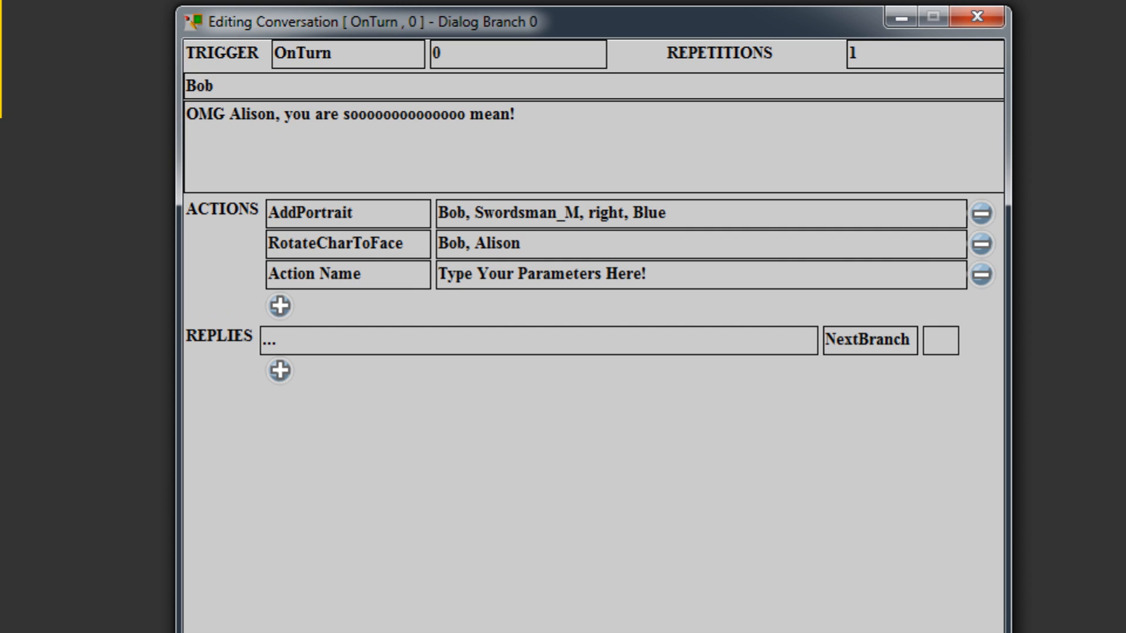
key(BackSpace)
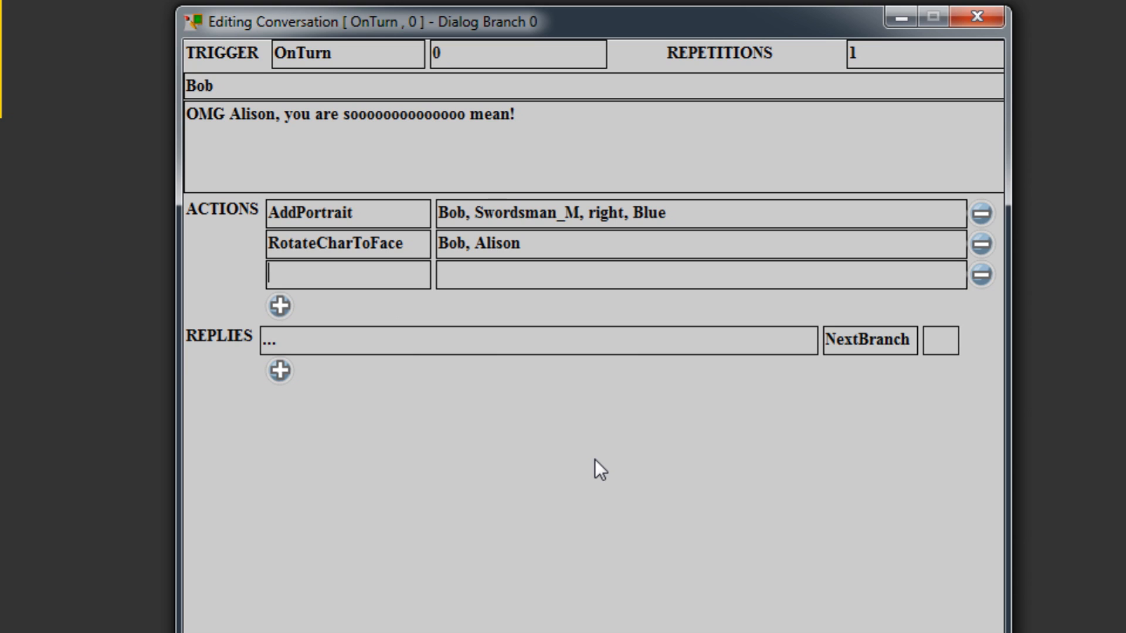
text(MoveCam)
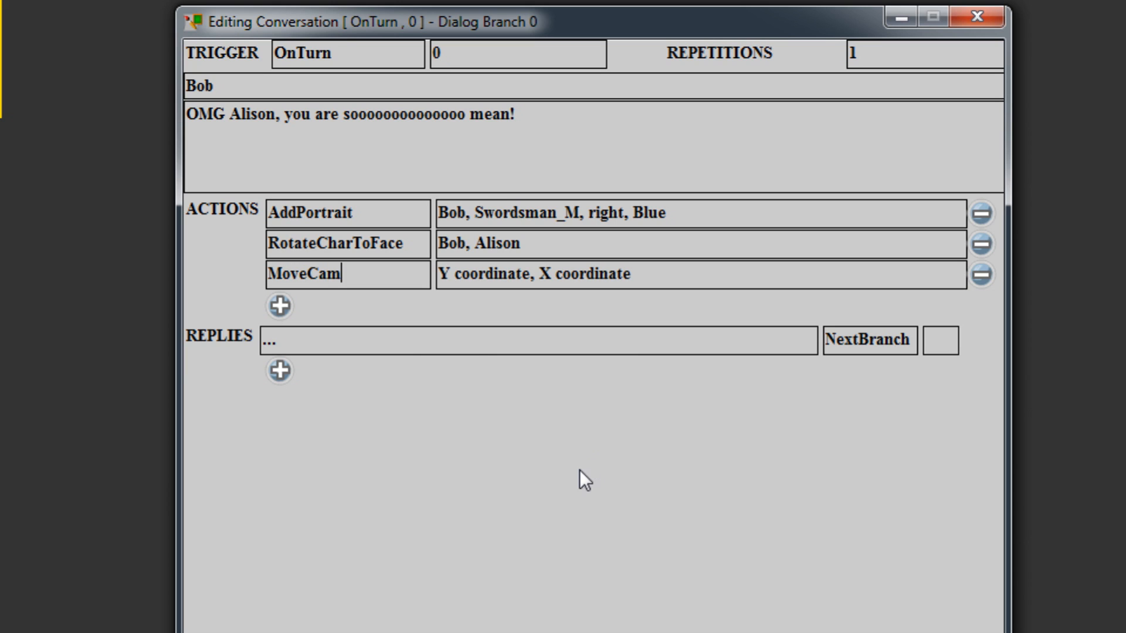
Add a fourth action named PlayMusic below the MoveCam action.
click(280, 306)
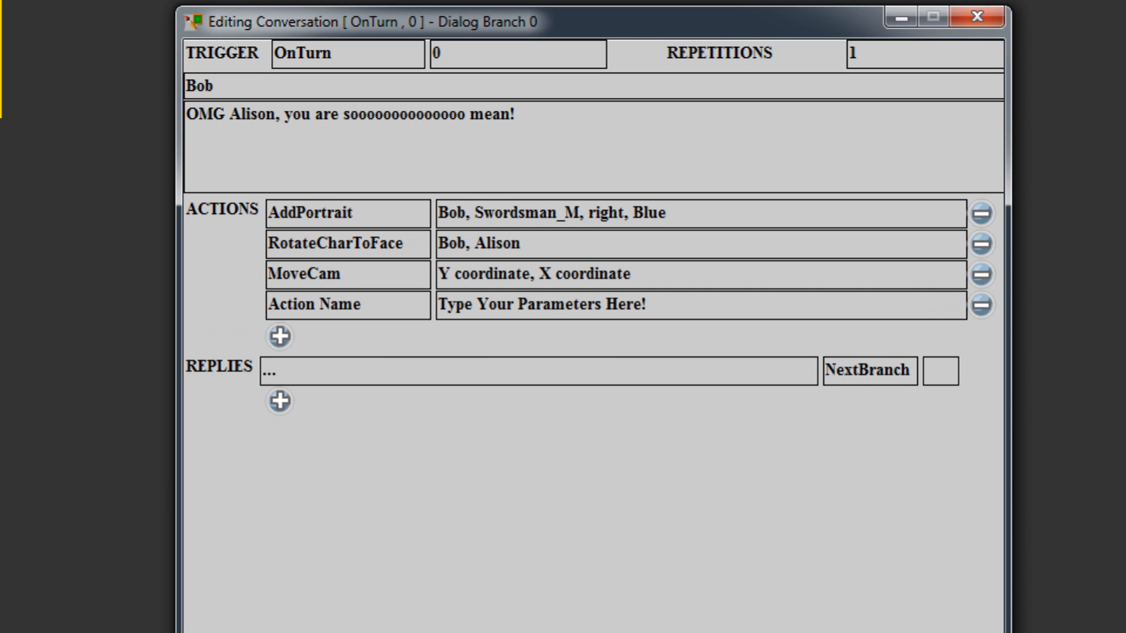
drag(375, 306, 183, 317)
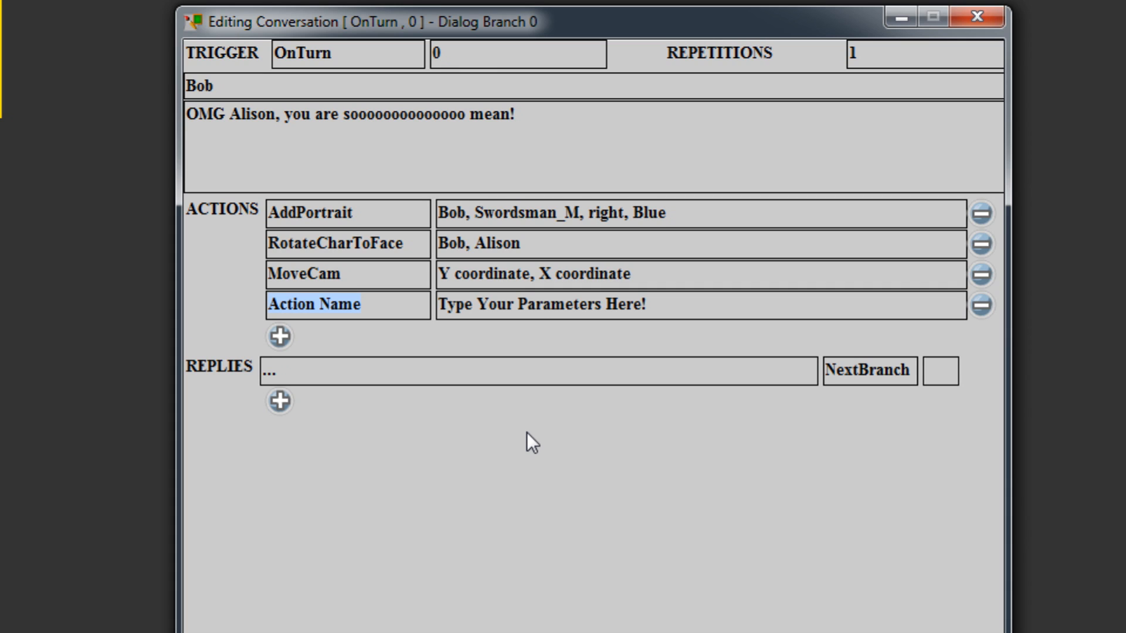
text(PlayMus)
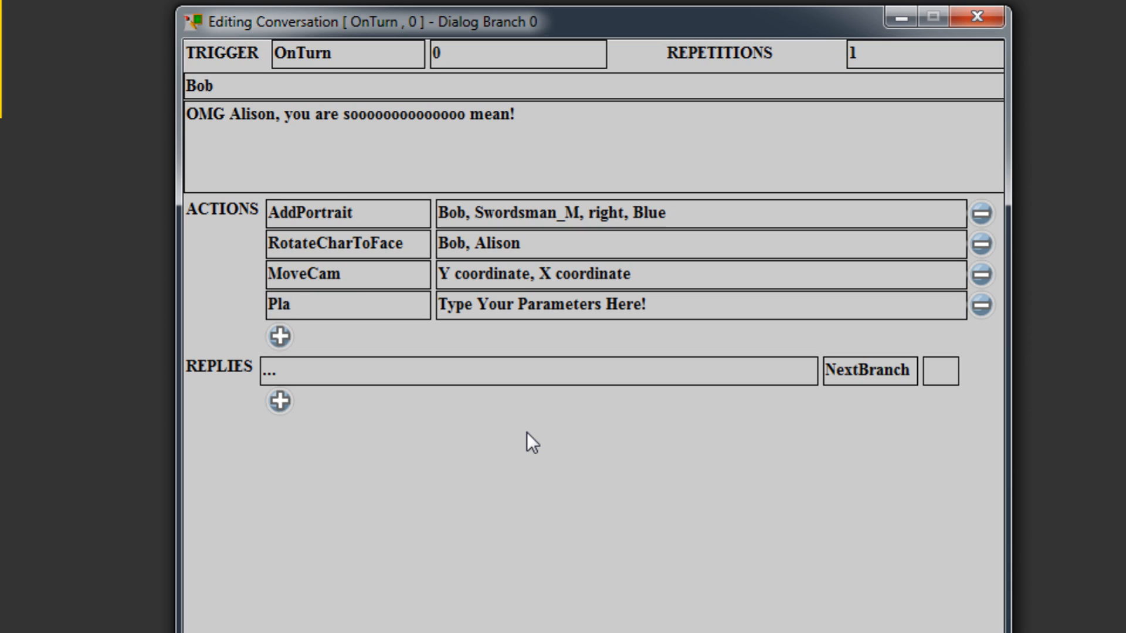
text(ic)
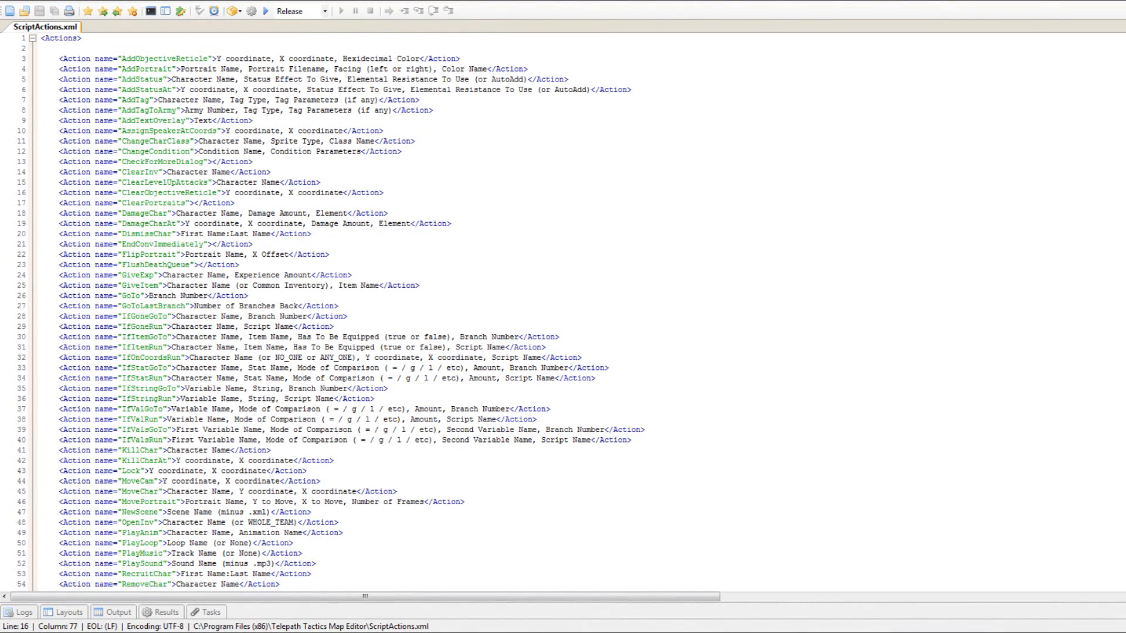
Switch to ScriptActions.xml in the code editor and look through its list of script actions and their parameters.
scroll(331, 311, down, 4)
scroll(332, 310, down, 7)
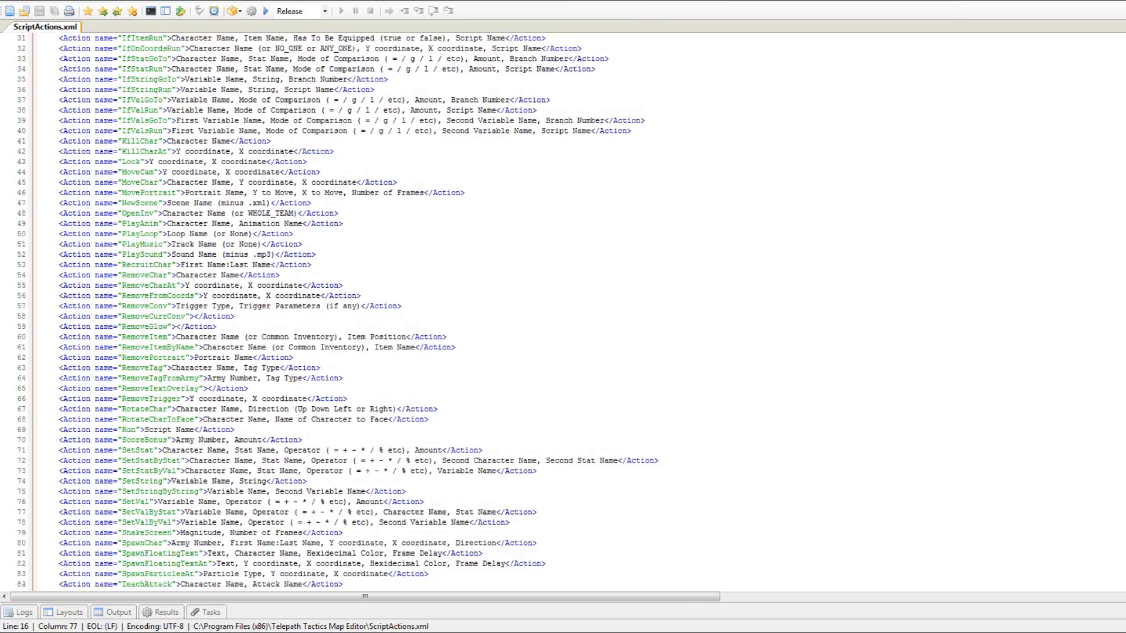
scroll(332, 311, up, 11)
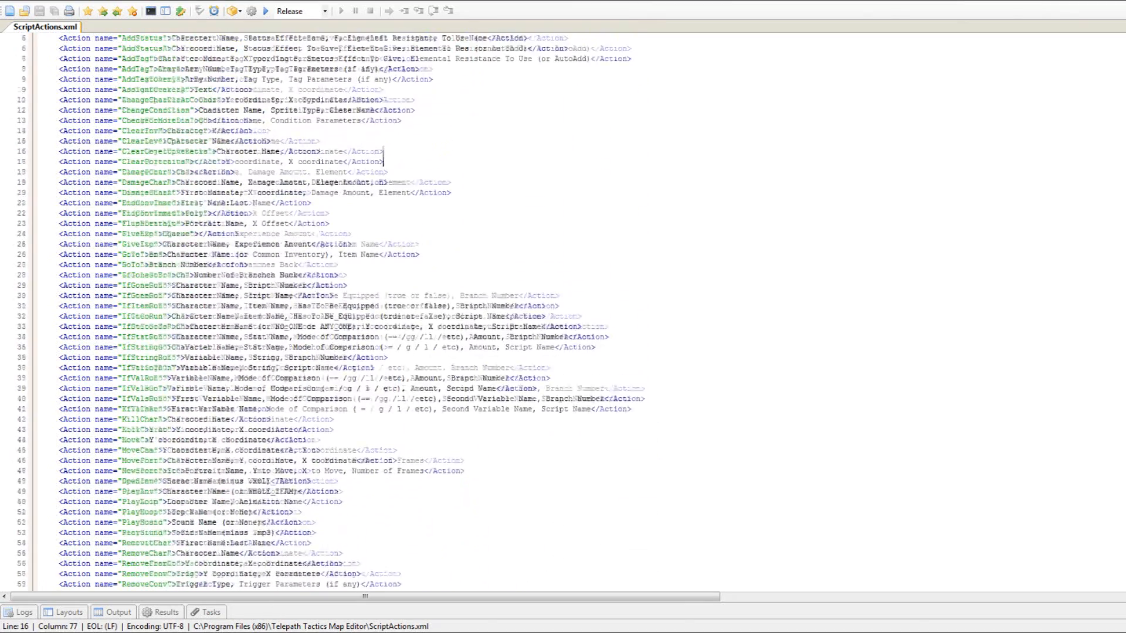
click(329, 254)
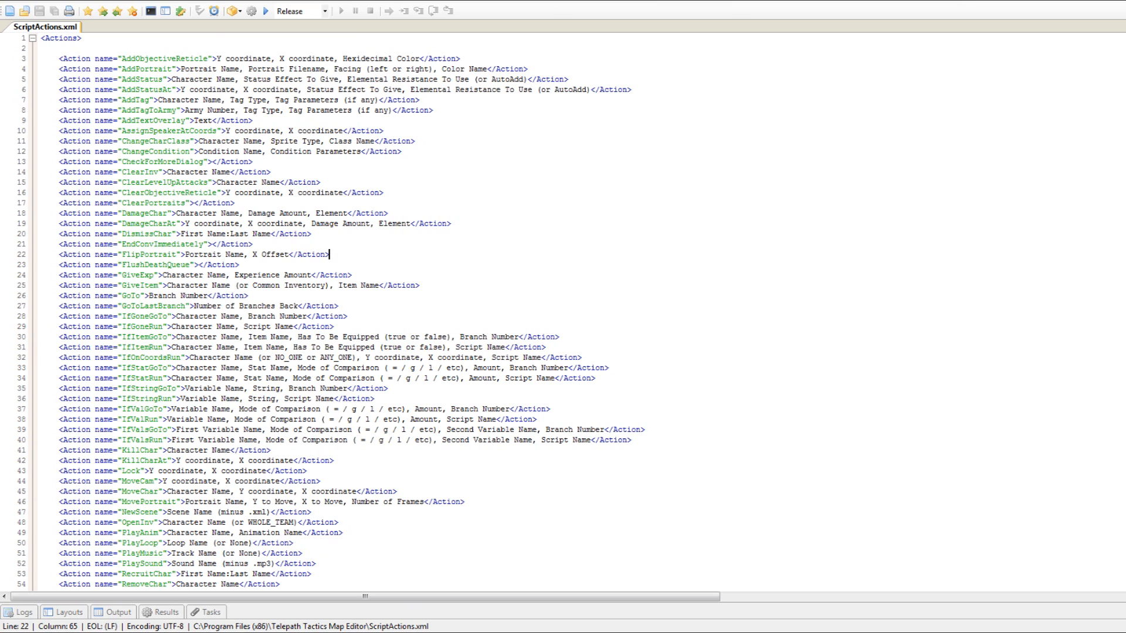
Duplicate the AddObjectiveReticle line in ScriptActions.xml and rename the upper copy's action to ChangeGravity.
click(176, 59)
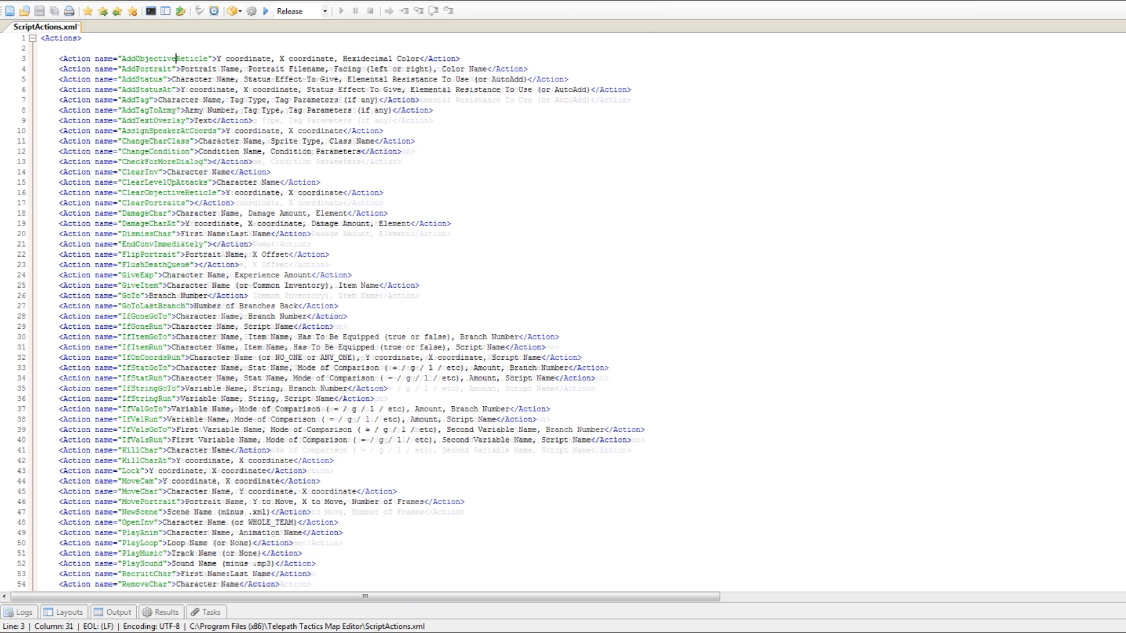
key(ctrl+d)
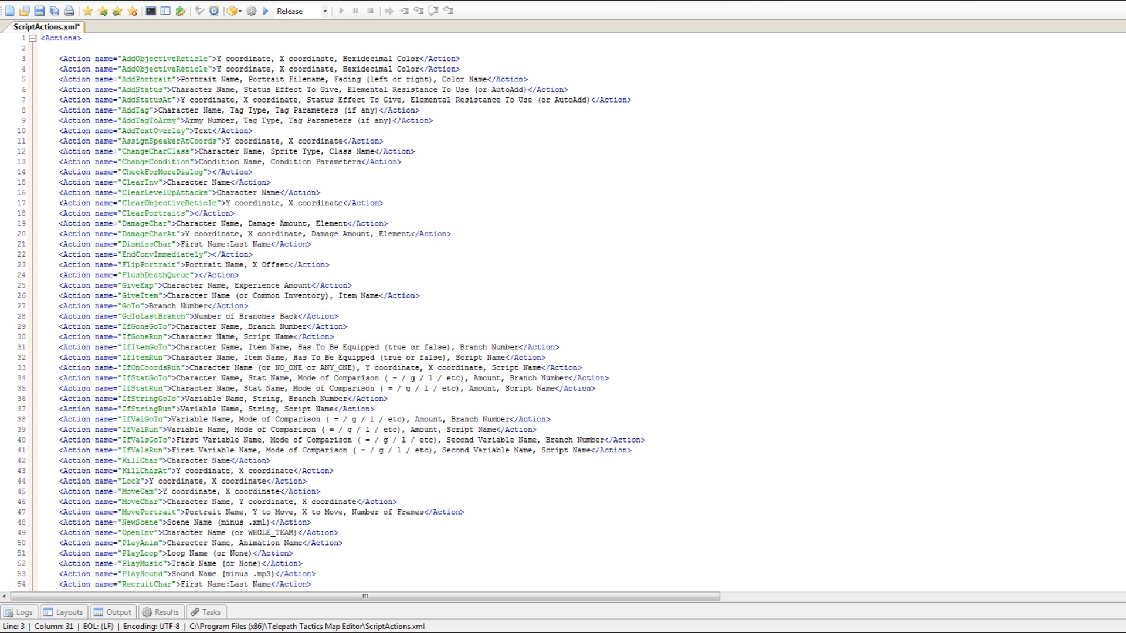
double_click(176, 59)
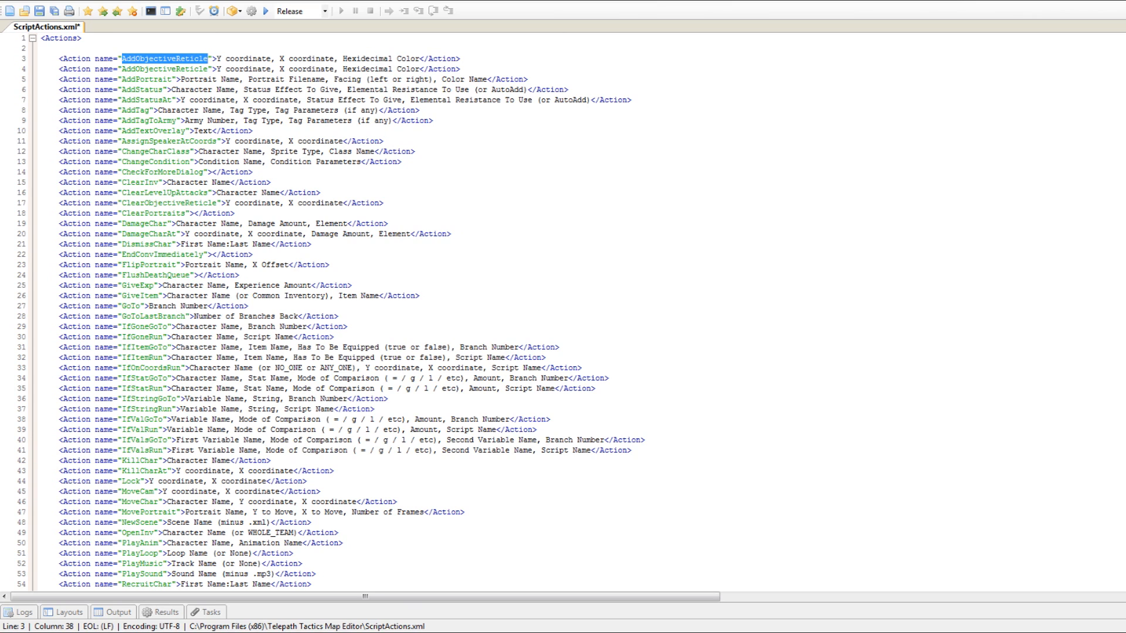
text(ChangeC)
key(BackSpace)
text(Graqvity)
key(Left)
key(Left)
key(Left)
key(Left)
key(BackSpace)
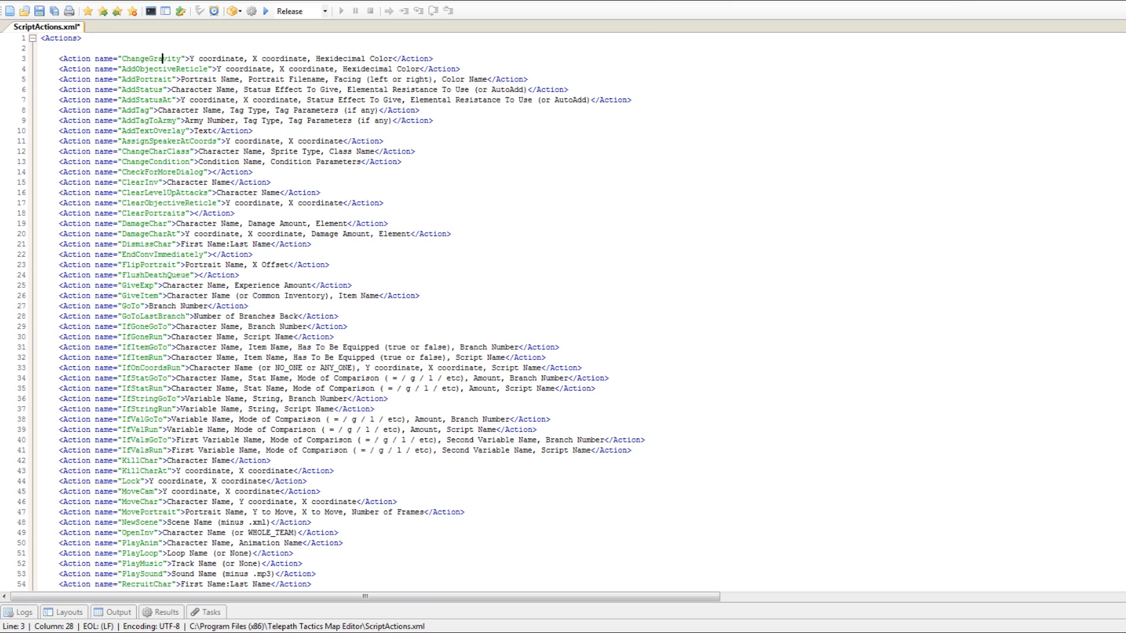
Replace the ChangeGravity action's parameter text with "Force (decimal number), Floatiness".
drag(190, 59, 194, 59)
drag(194, 59, 393, 58)
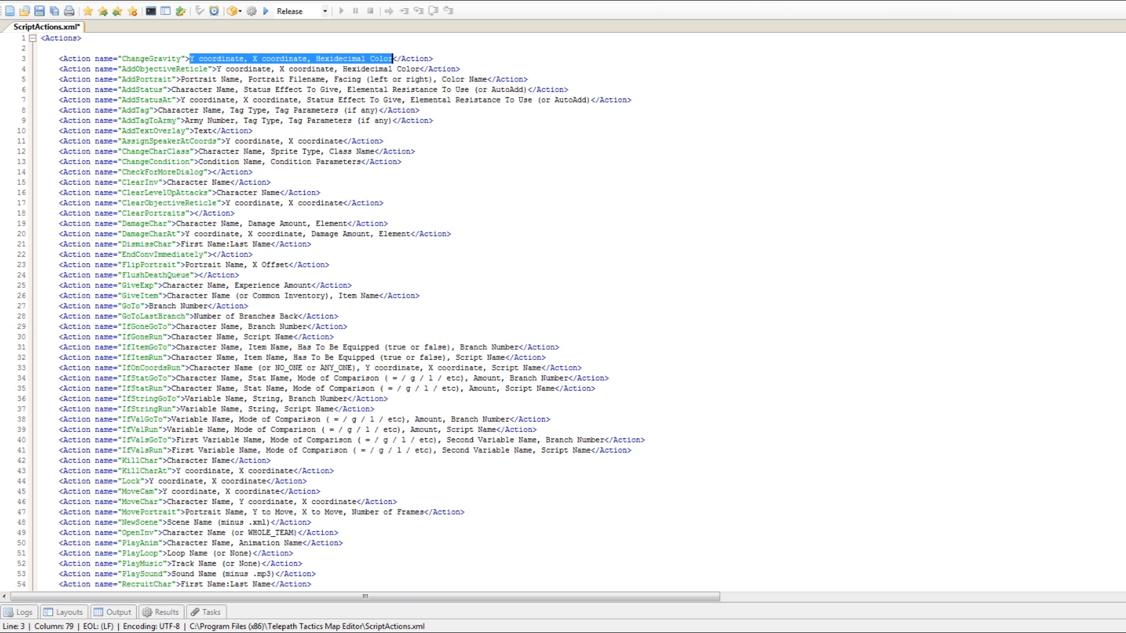
text(Force )
text((c)
text(ecimal number)
text(), )
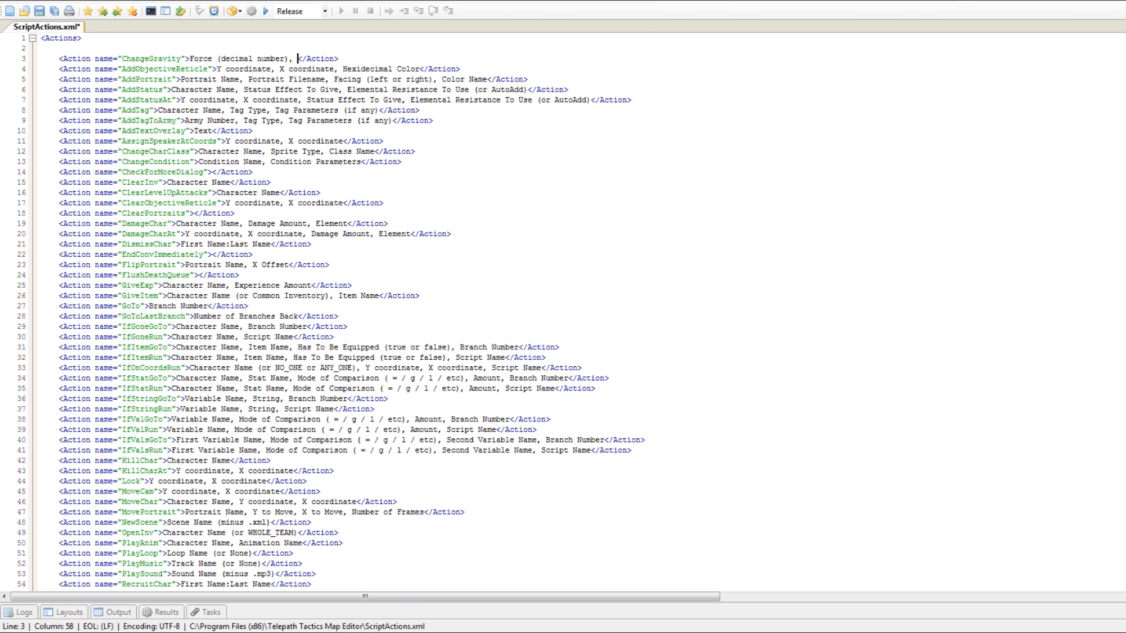
text(floating)
text(ss)
key(Left)
key(Left)
key(Left)
key(Left)
key(shift+Left)
text(F)
Try to save ScriptActions.xml with the ChangeGravity action and dismiss the error dialogs.
key(ctrl+s)
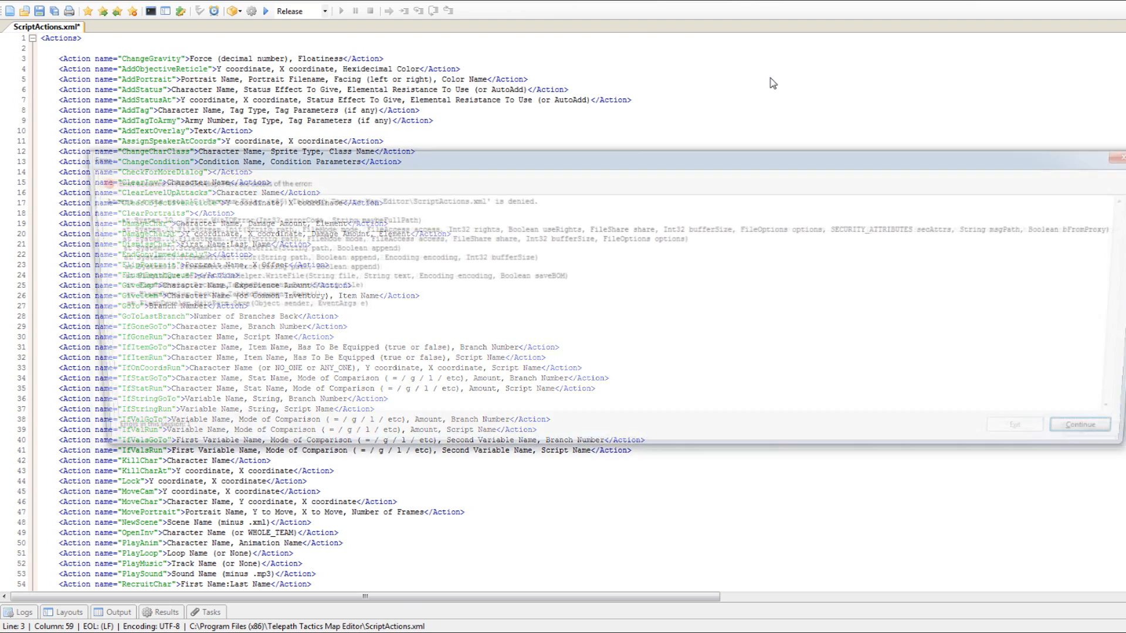
click(1113, 442)
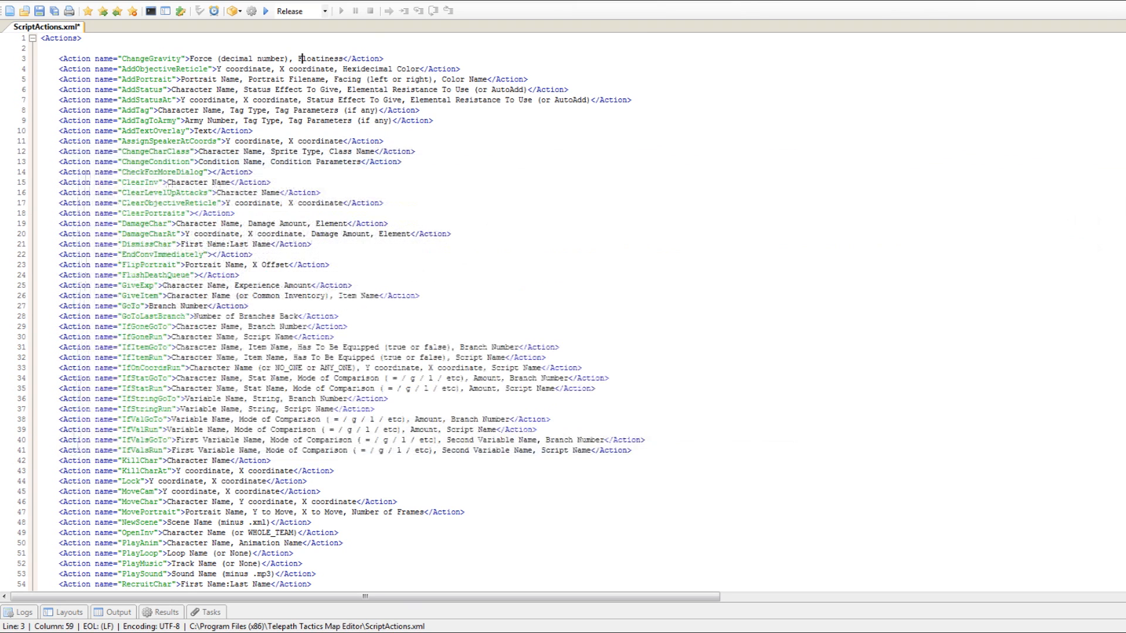
click(253, 254)
click(361, 79)
key(ctrl+s)
click(1111, 437)
Review the ChangeGravity entry's name and parameters, and delete its line from ScriptActions.xml.
double_click(151, 59)
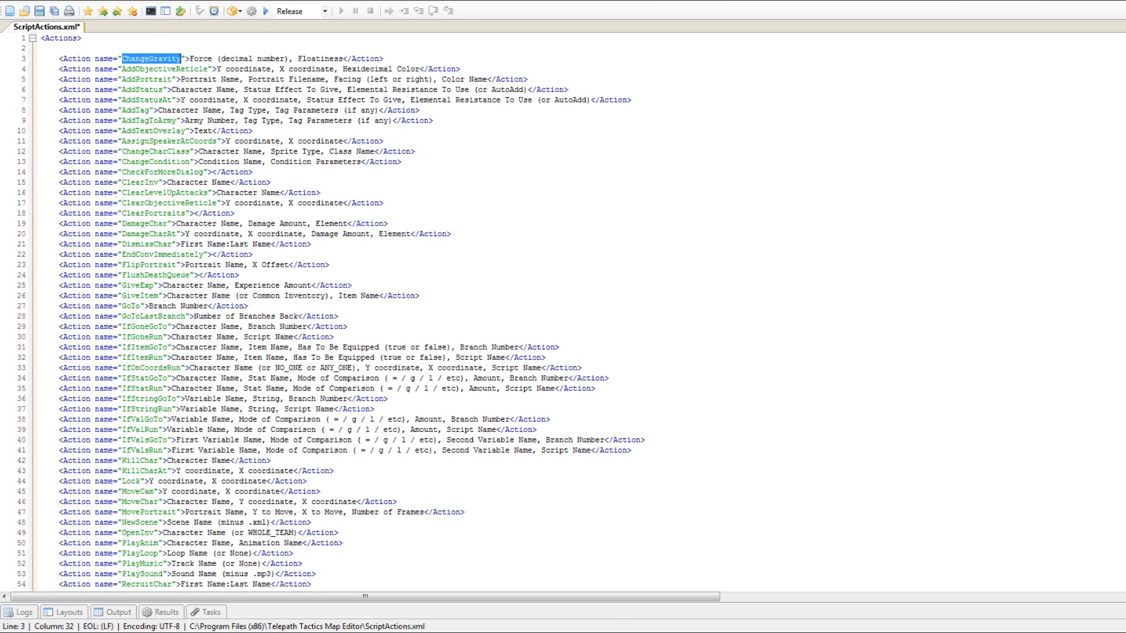
drag(190, 58, 344, 60)
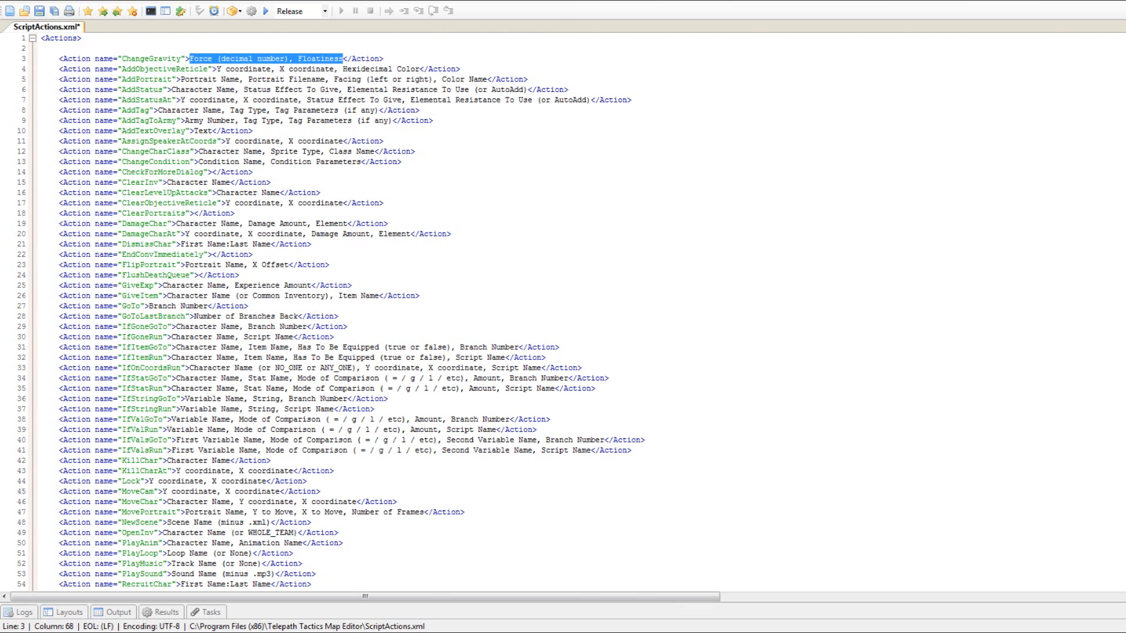
click(385, 59)
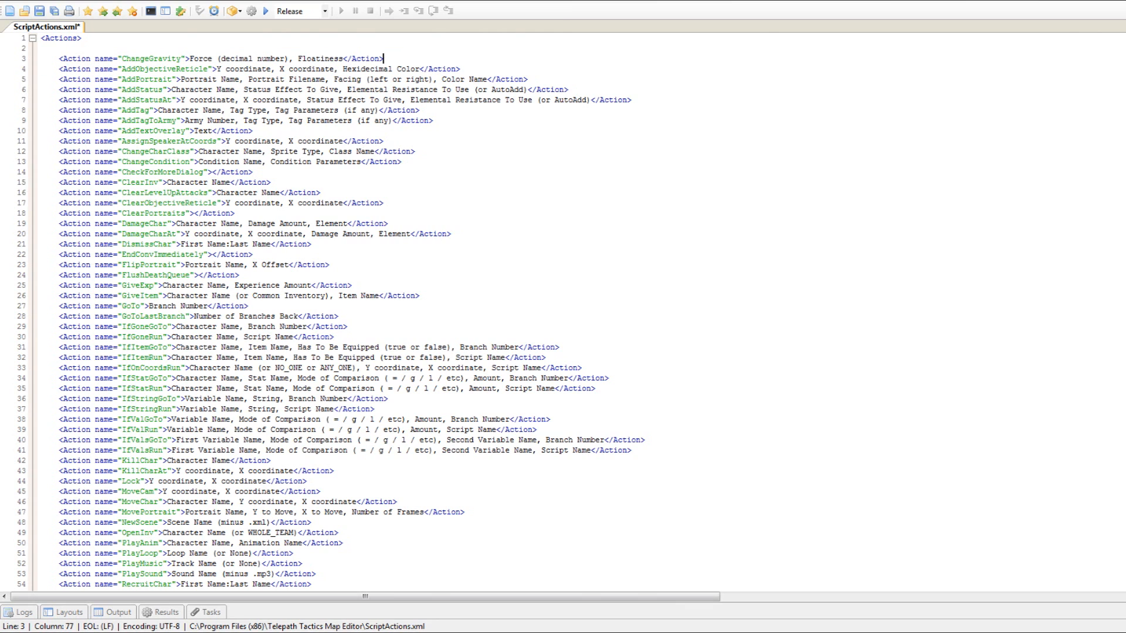
key(shift+Up)
key(Delete)
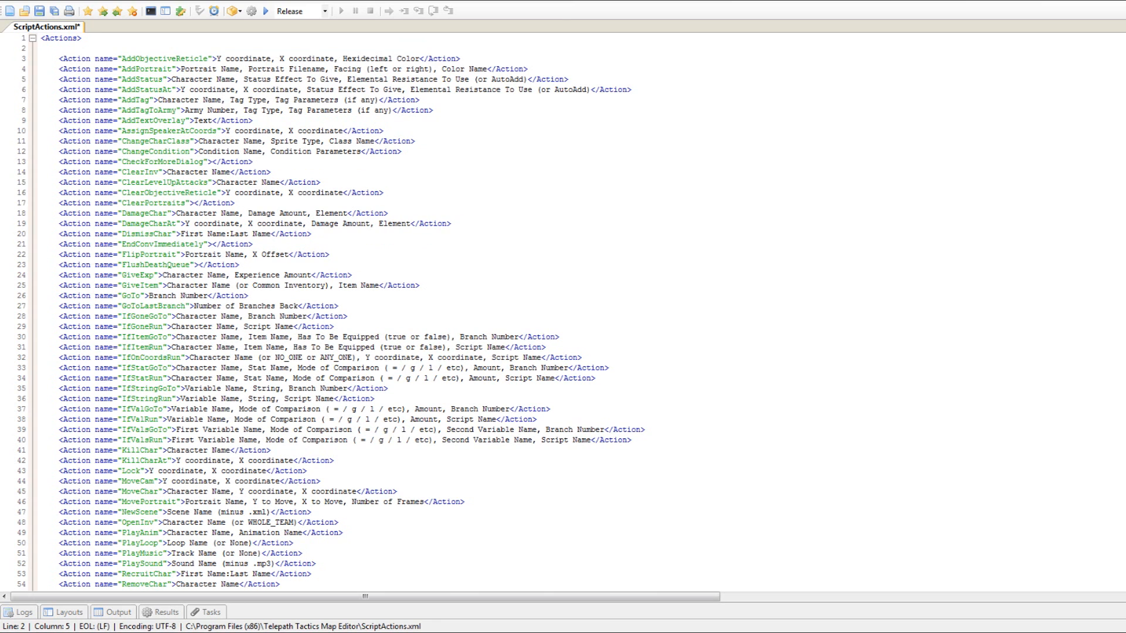